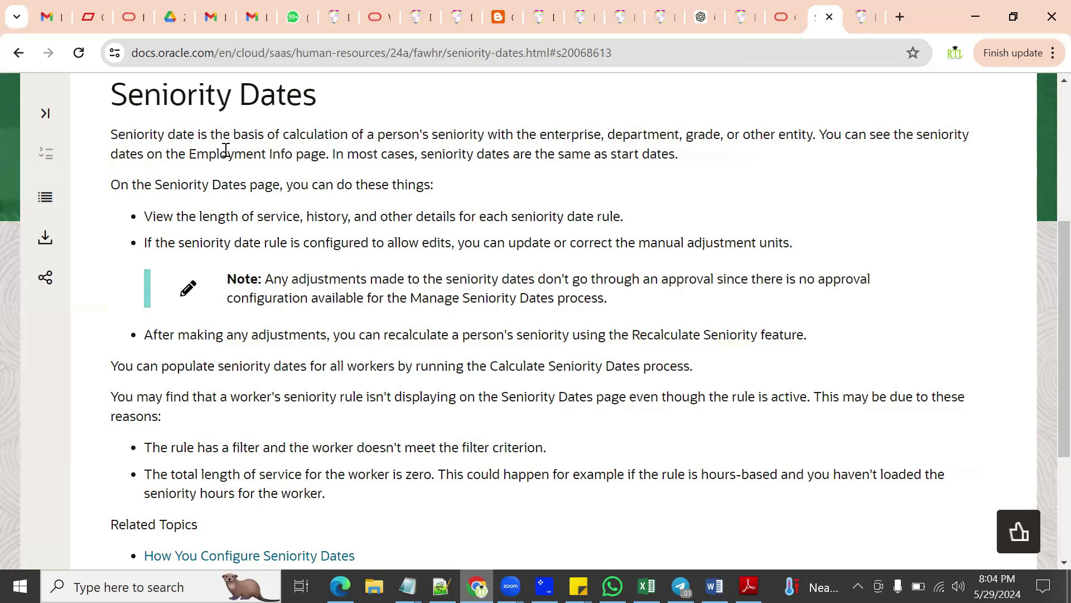
Highlight 'Seniority' in the heading, put Chrome into full screen, and switch to Excel.
{"action": "left_click_drag", "start_coordinate": [117, 94], "coordinate": [230, 96]}
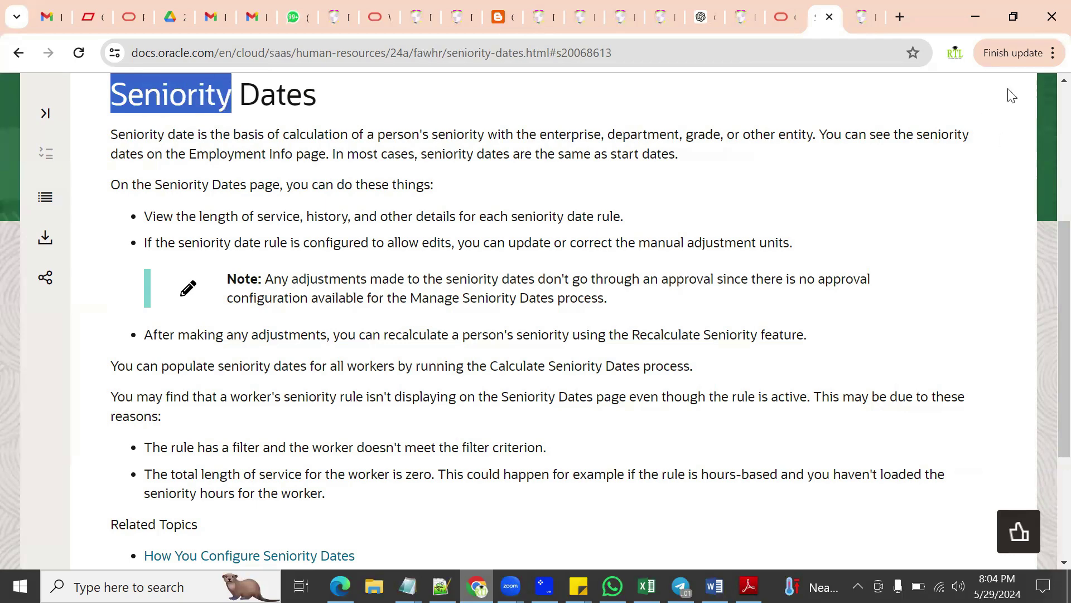
{"action": "left_click", "coordinate": [1050, 54]}
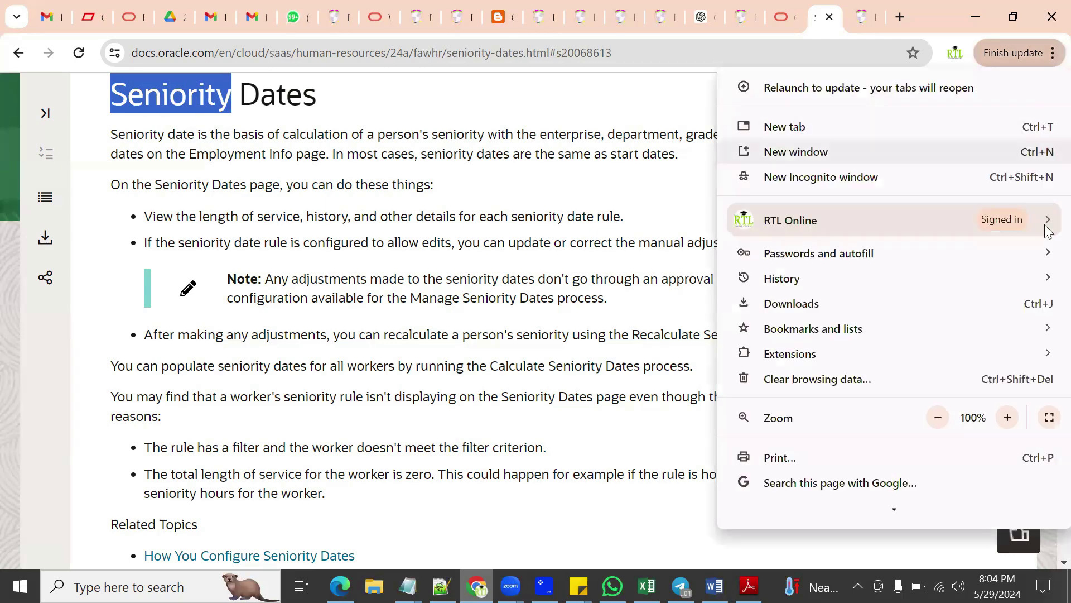
{"action": "left_click", "coordinate": [1048, 416]}
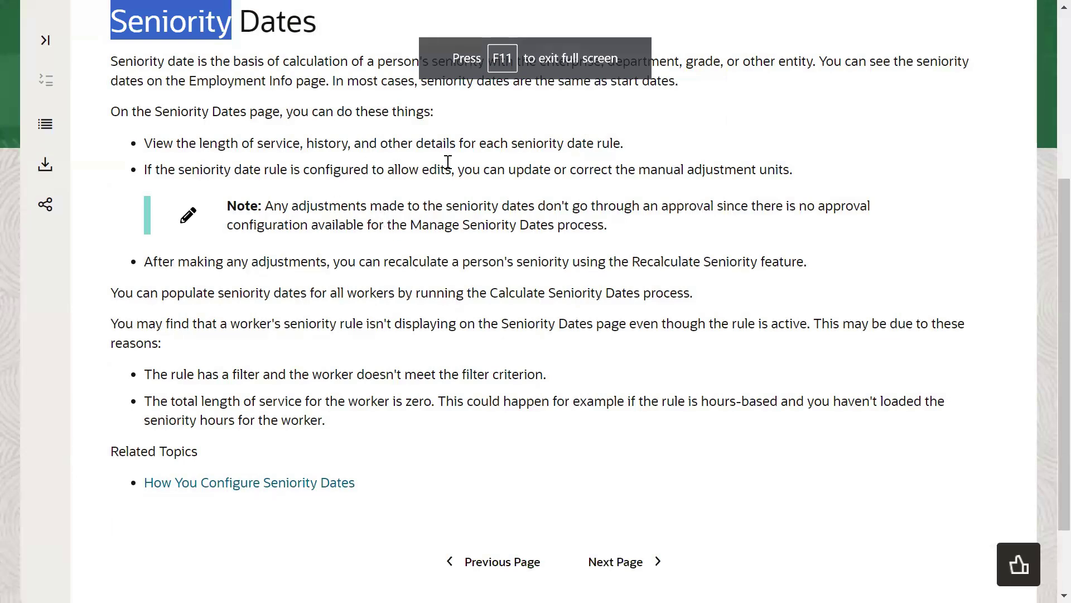
{"action": "left_click", "coordinate": [470, 134]}
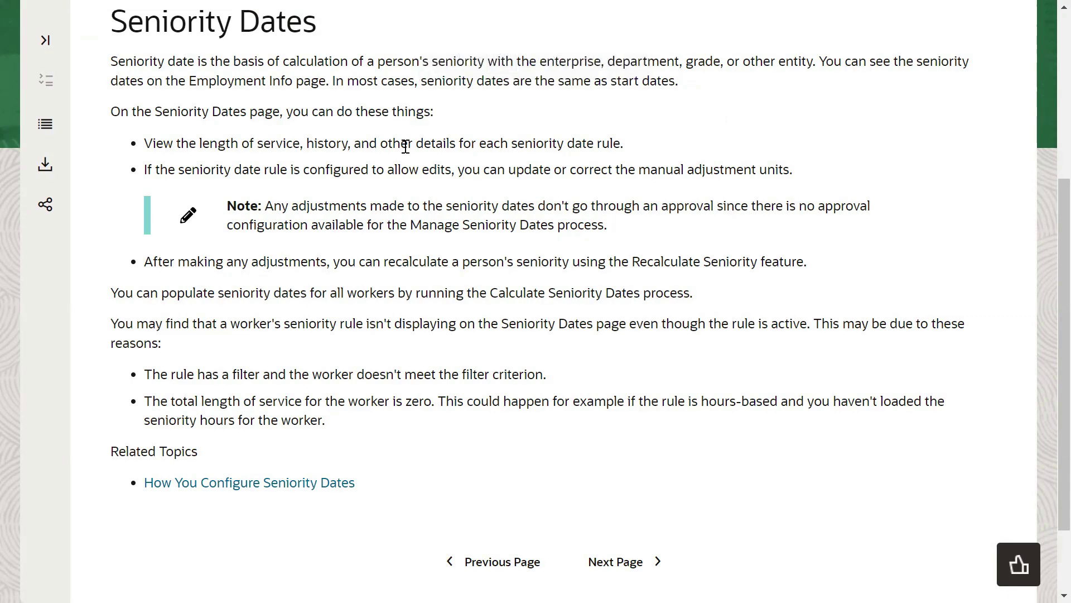
{"action": "key", "text": "alt+Tab"}
{"action": "key", "text": "Tab"}
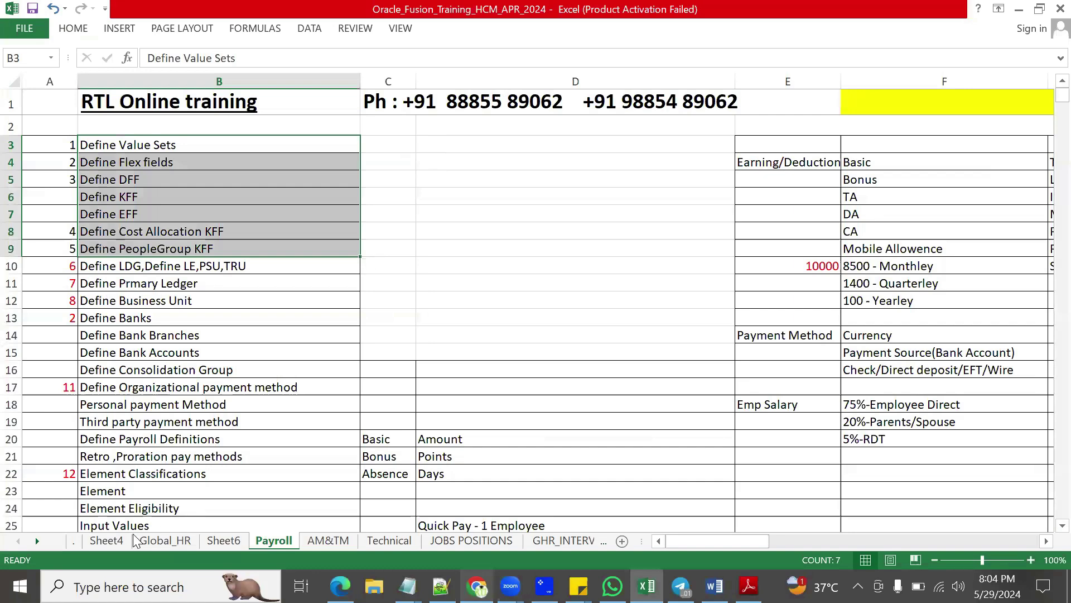
On the '.' sheet, point out Enterprise -1, ICIC Bank, ICICI Insurance and the ICICI parent, then return to the browser.
{"action": "left_click", "coordinate": [74, 541]}
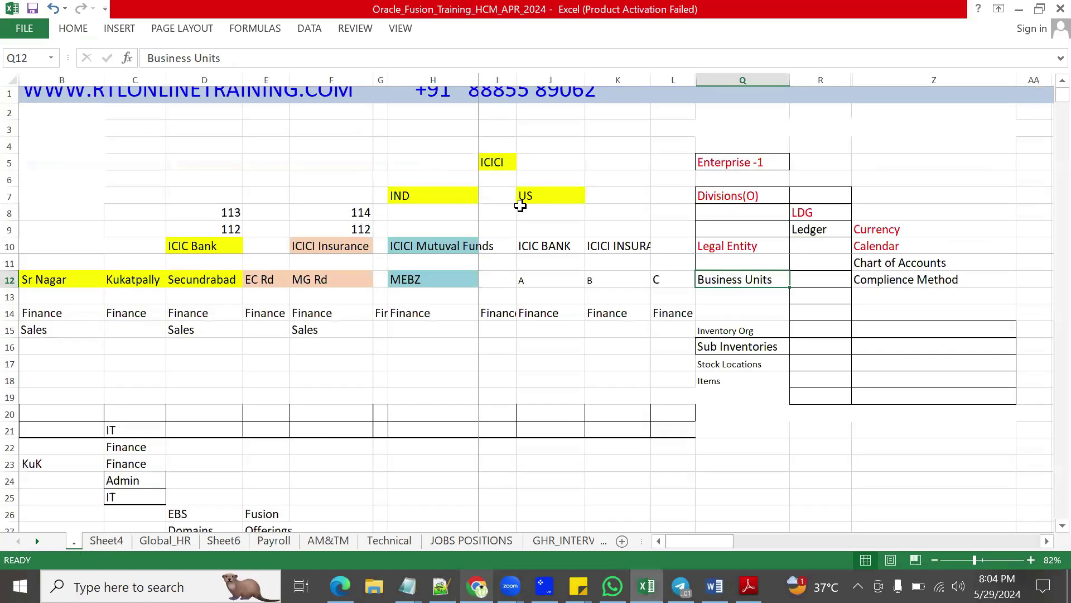
{"action": "left_click", "coordinate": [757, 159]}
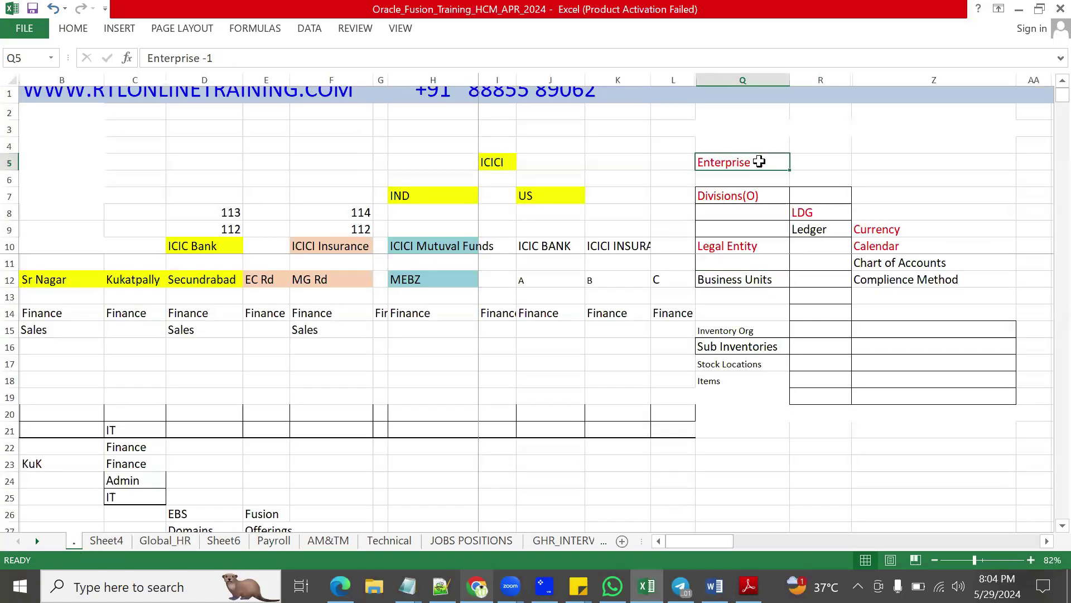
{"action": "left_click", "coordinate": [186, 244]}
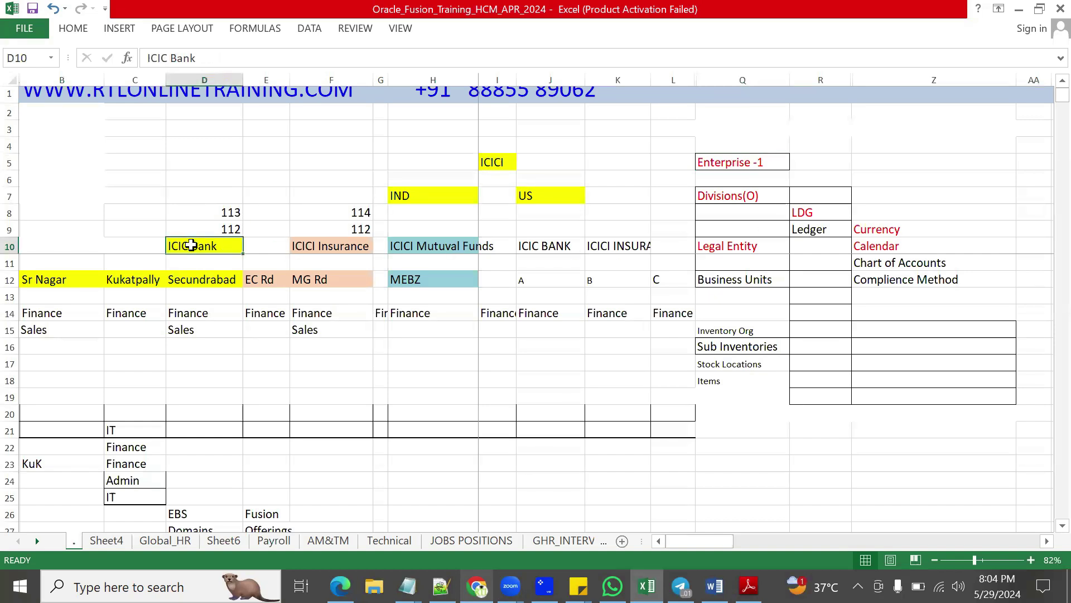
{"action": "left_click", "coordinate": [358, 251]}
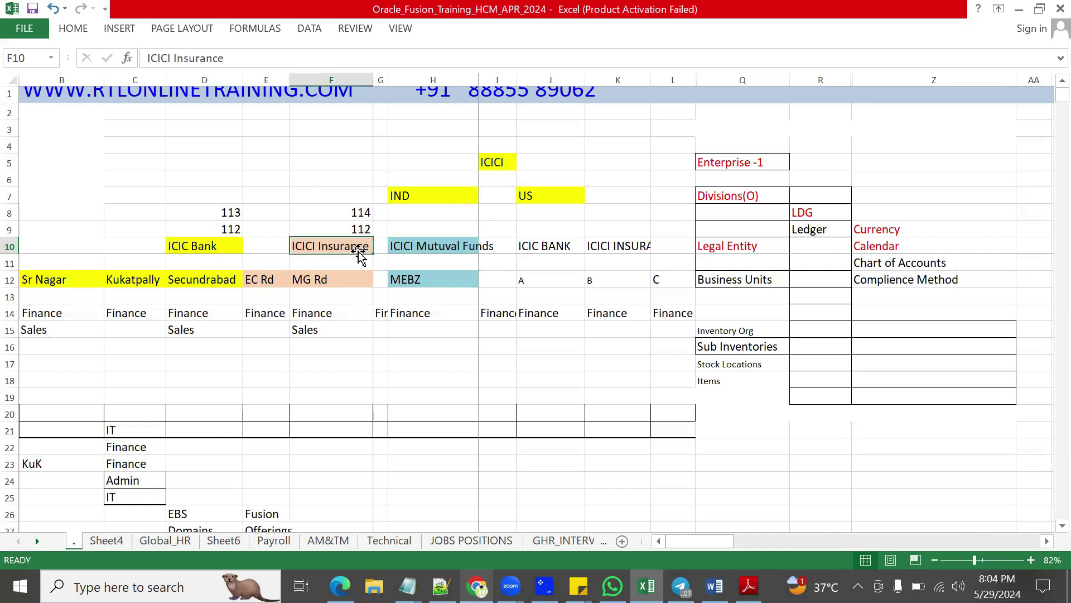
{"action": "left_click_drag", "start_coordinate": [223, 244], "coordinate": [305, 244]}
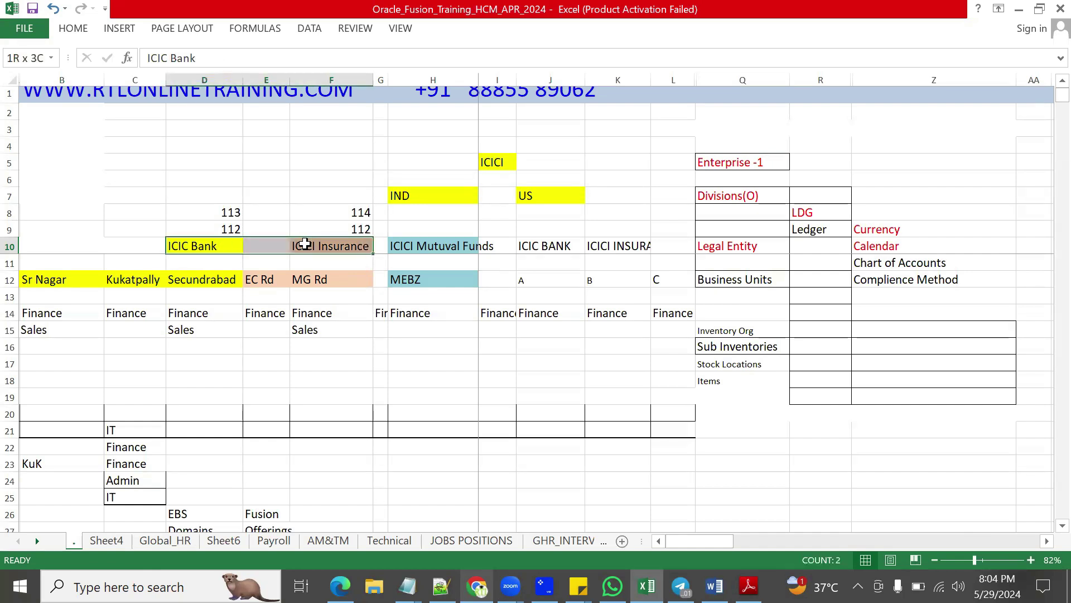
{"action": "left_click", "coordinate": [491, 162]}
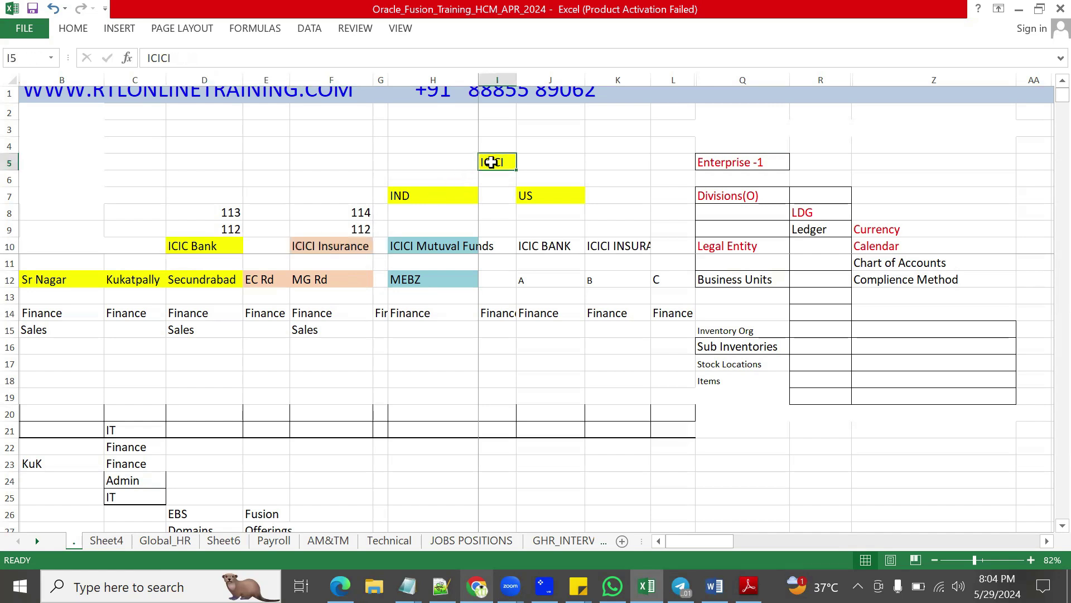
{"action": "left_click", "coordinate": [215, 248]}
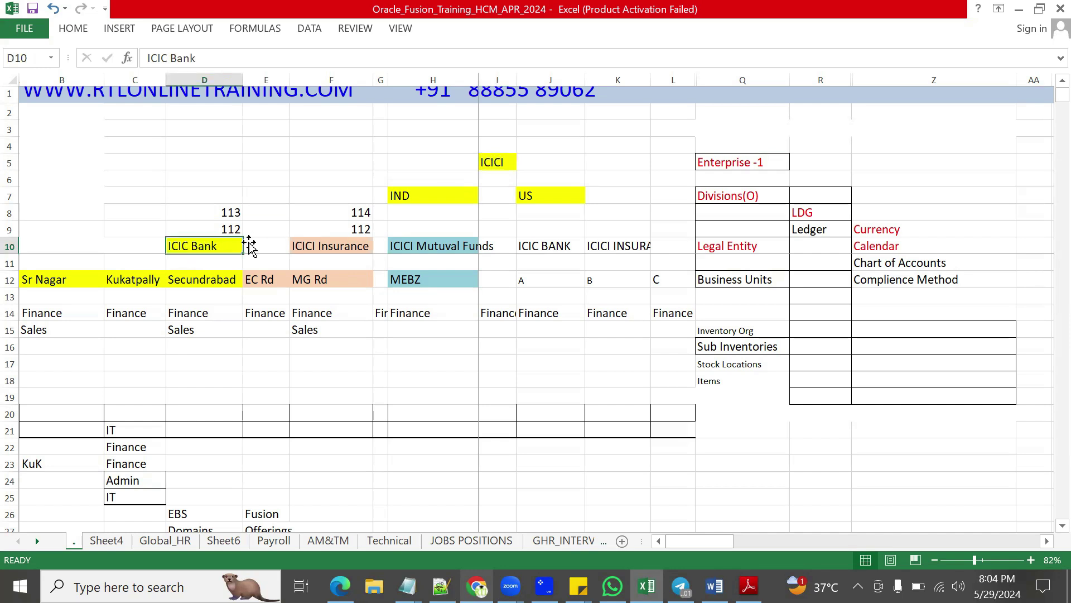
{"action": "left_click", "coordinate": [328, 250]}
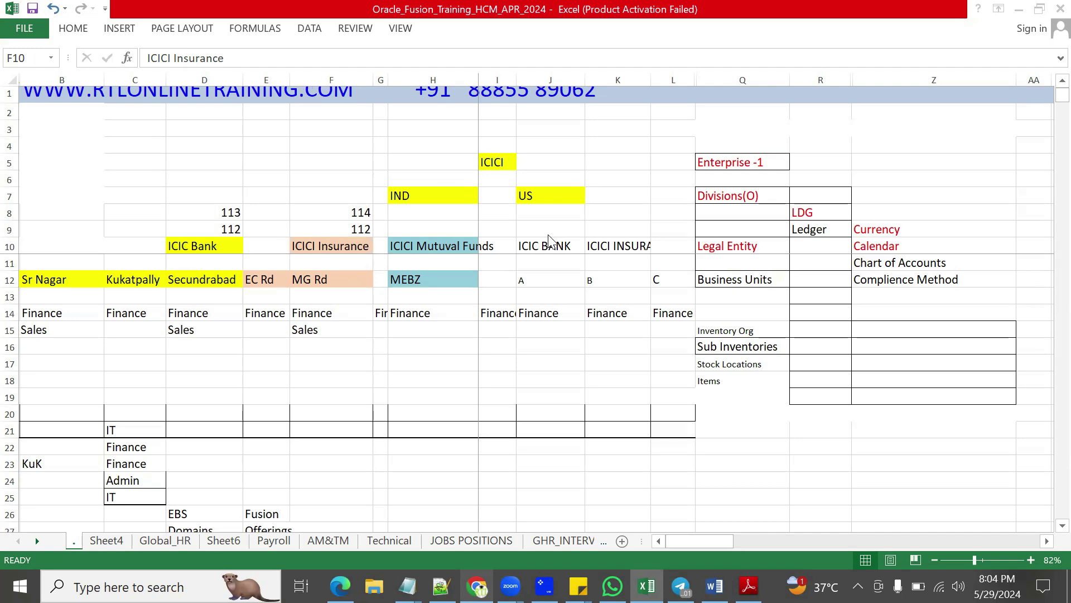
{"action": "key", "text": "alt+Tab"}
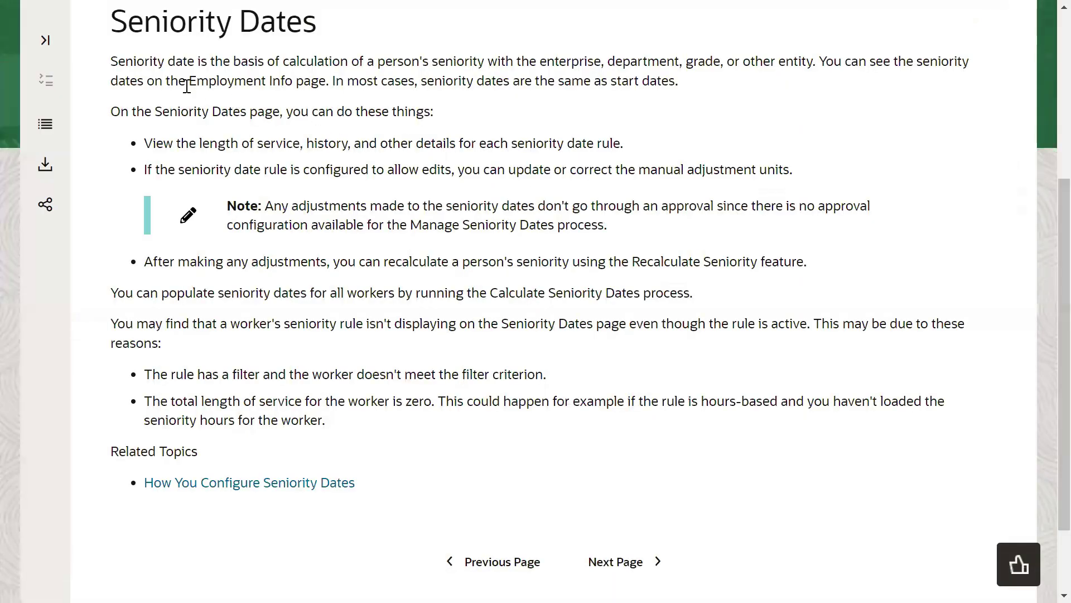
Highlight key phrases in the first paragraph, including the Employment Info page mention, then show the table of contents.
{"action": "left_click_drag", "start_coordinate": [112, 63], "coordinate": [216, 60]}
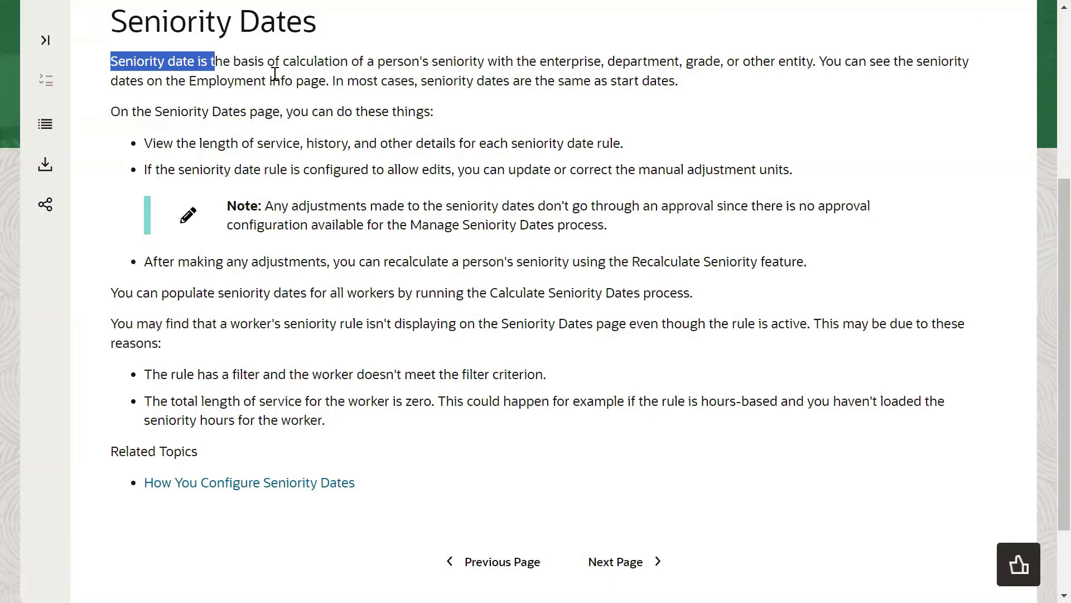
{"action": "left_click", "coordinate": [383, 85]}
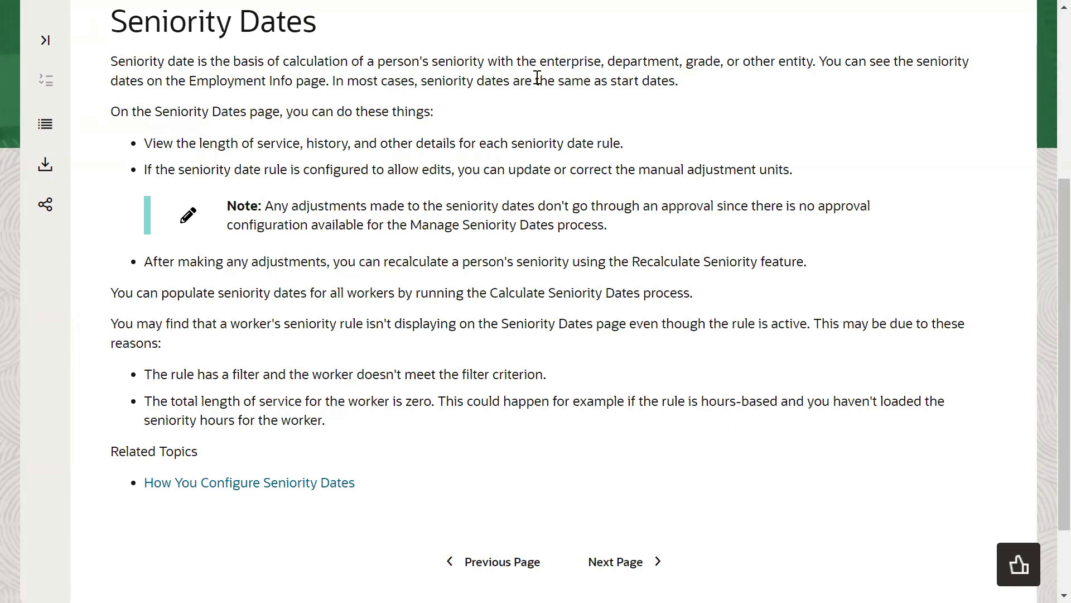
{"action": "left_click_drag", "start_coordinate": [540, 63], "coordinate": [813, 66]}
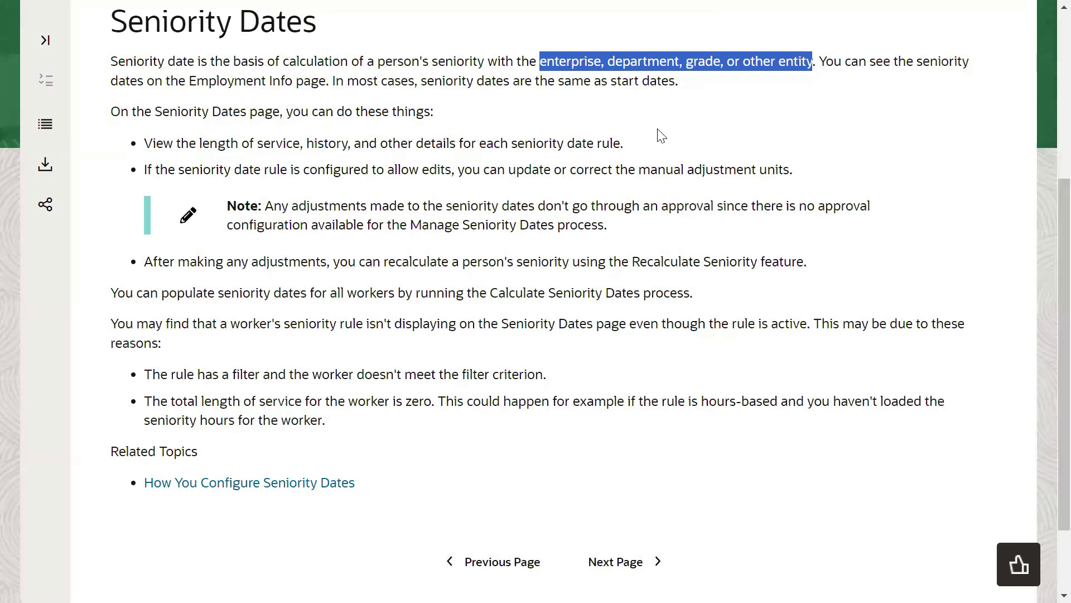
{"action": "left_click", "coordinate": [875, 116]}
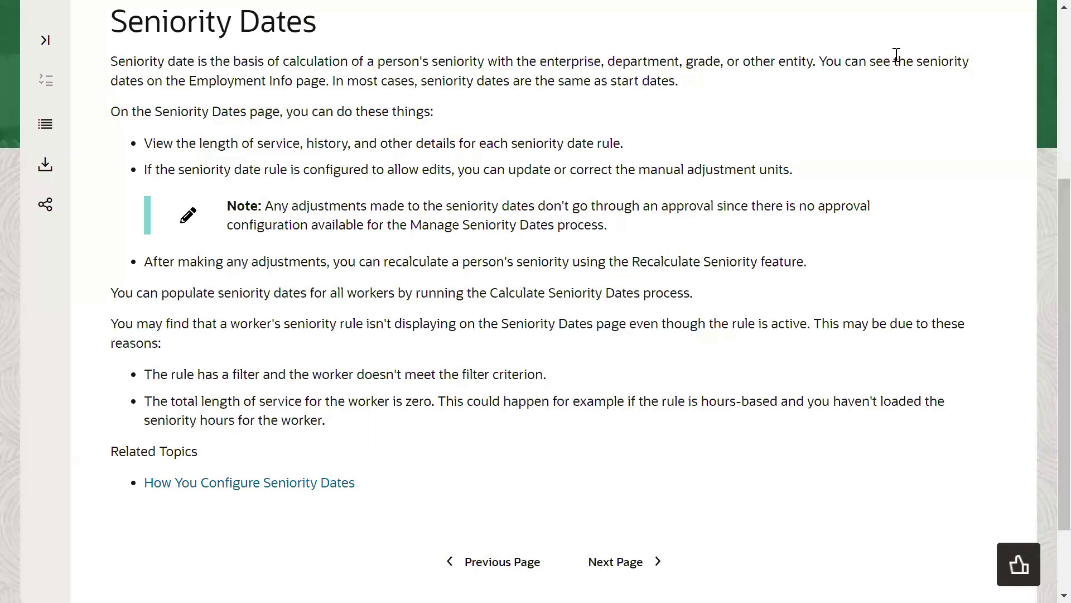
{"action": "left_click_drag", "start_coordinate": [195, 82], "coordinate": [327, 85]}
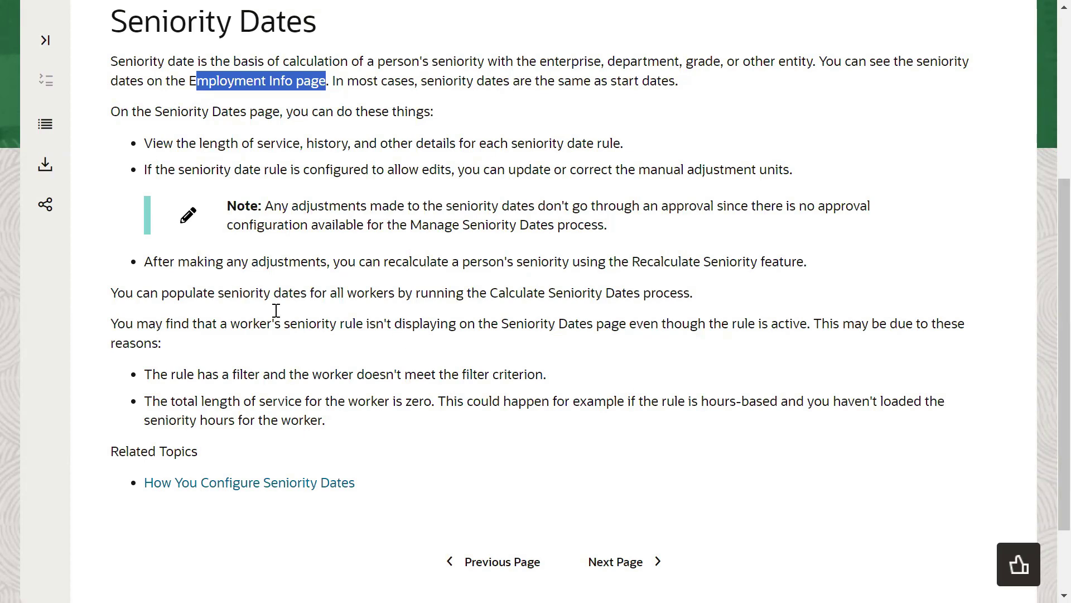
{"action": "left_click", "coordinate": [47, 42]}
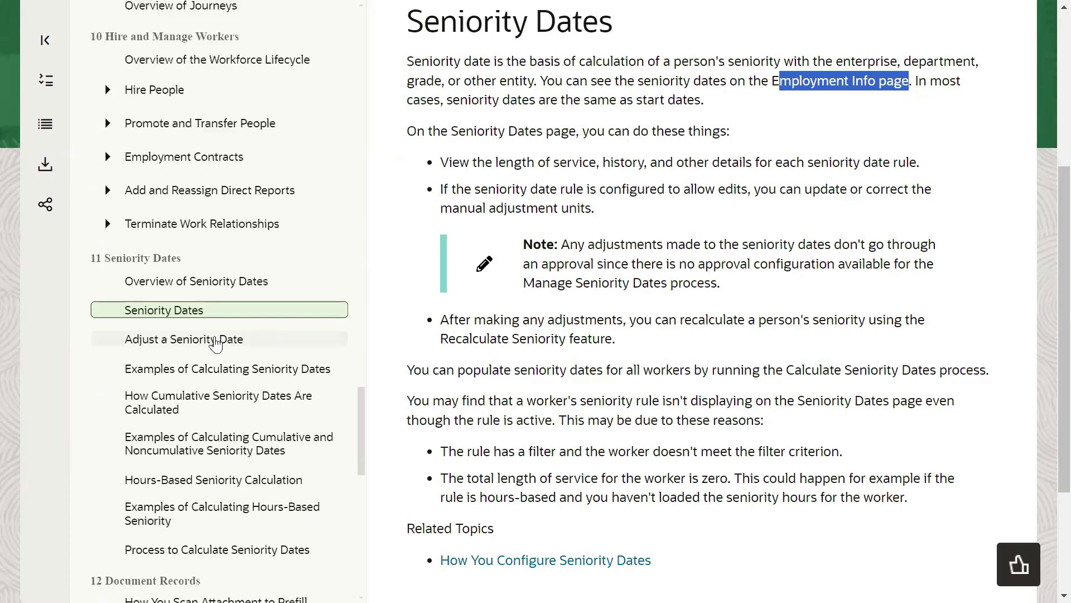
Open Adjust a Seniority Date and mark the Job - Person Level and 3 Years example values.
{"action": "left_click", "coordinate": [216, 341]}
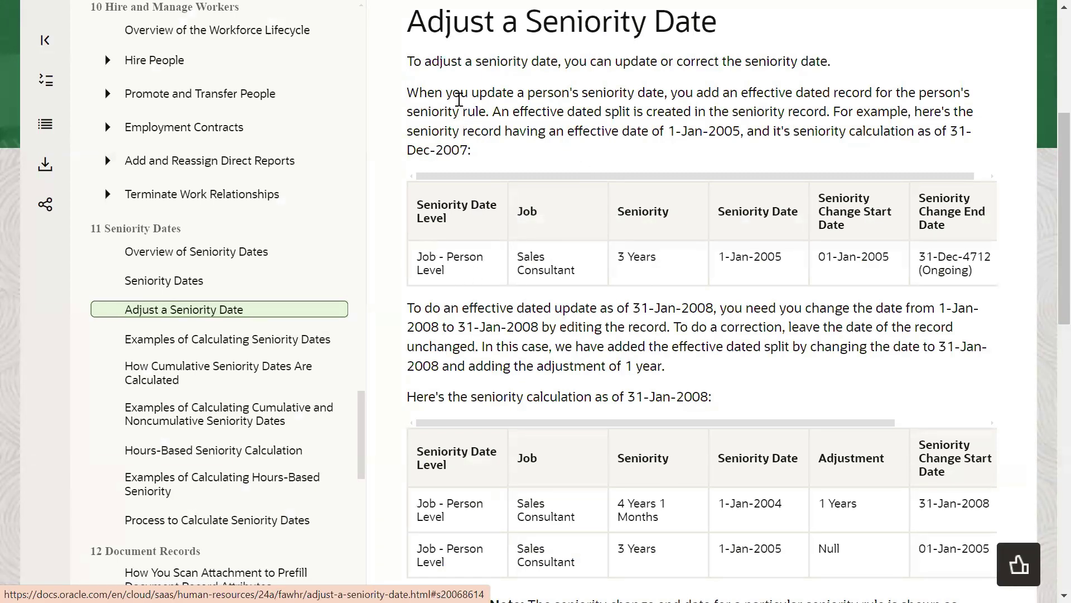
{"action": "left_click_drag", "start_coordinate": [409, 93], "coordinate": [655, 93]}
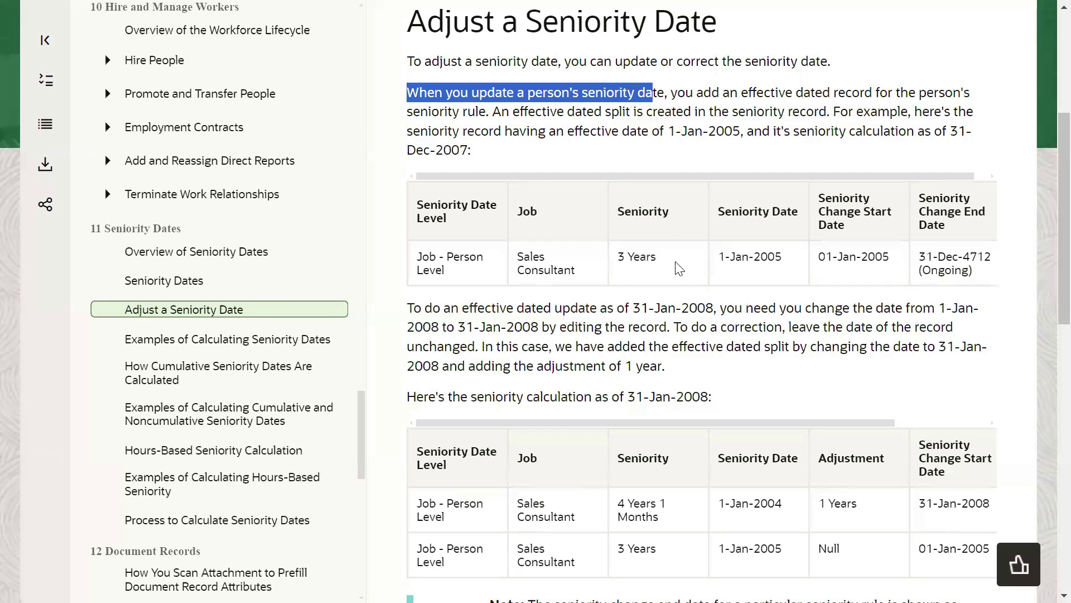
{"action": "left_click_drag", "start_coordinate": [421, 257], "coordinate": [502, 272]}
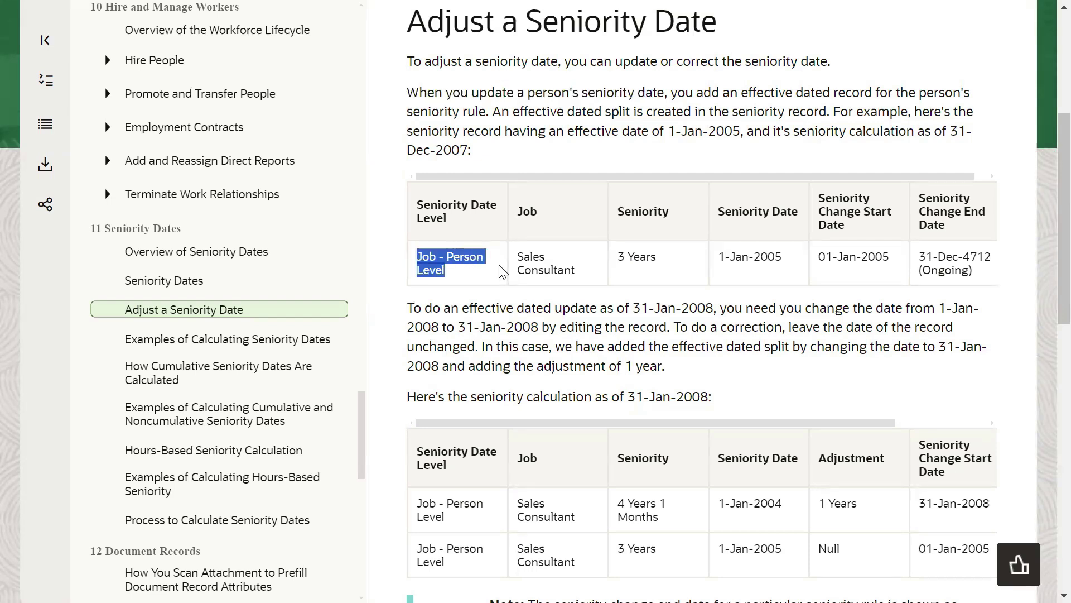
{"action": "left_click", "coordinate": [600, 283]}
{"action": "left_click_drag", "start_coordinate": [617, 257], "coordinate": [666, 260]}
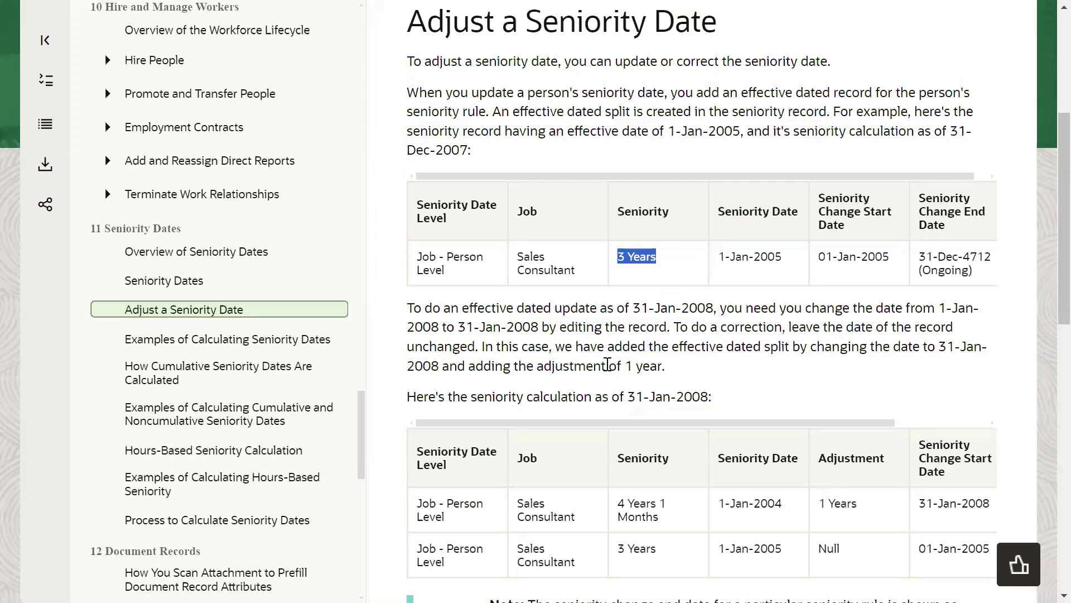
{"action": "scroll", "coordinate": [604, 366], "scroll_direction": "down", "scroll_amount": 2}
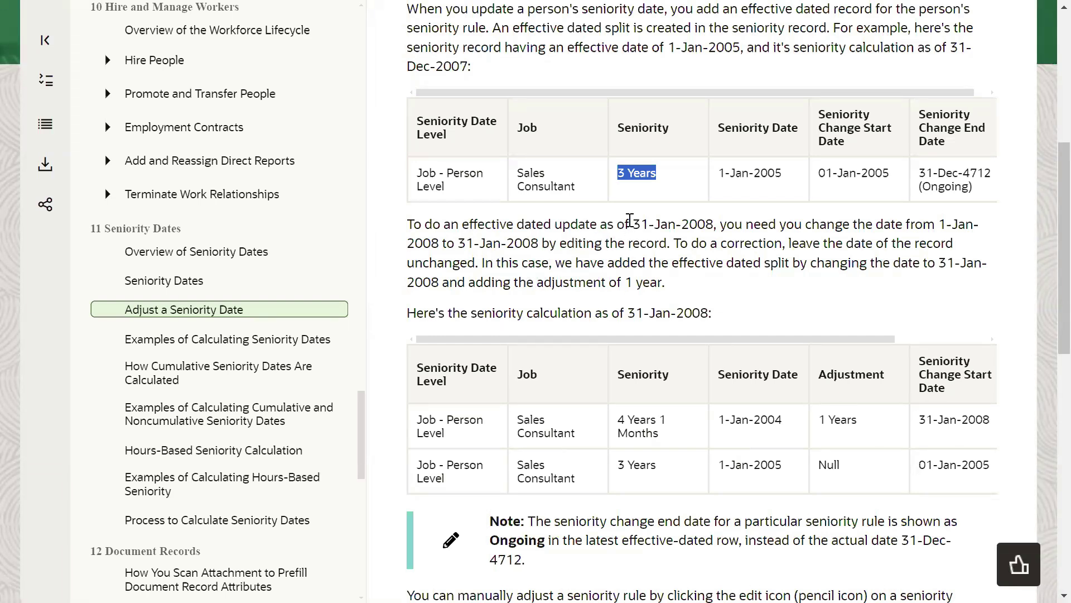
Mark the effective update date and the change to 31-Jan-2008, then switch to Excel.
{"action": "left_click_drag", "start_coordinate": [632, 224], "coordinate": [710, 225]}
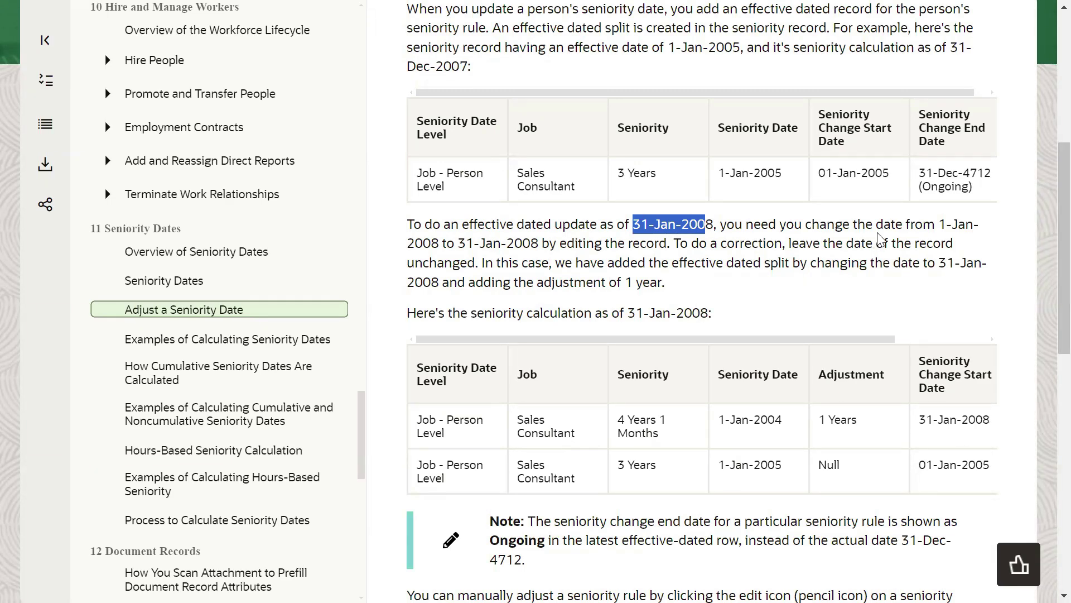
{"action": "left_click_drag", "start_coordinate": [939, 224], "coordinate": [668, 237]}
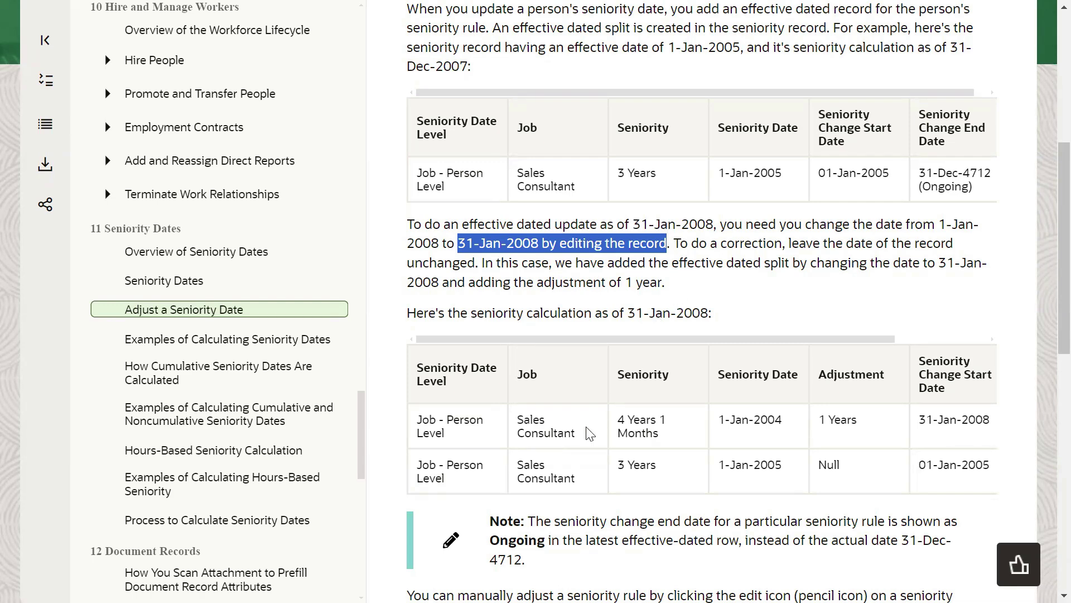
{"action": "key", "text": "alt+Tab"}
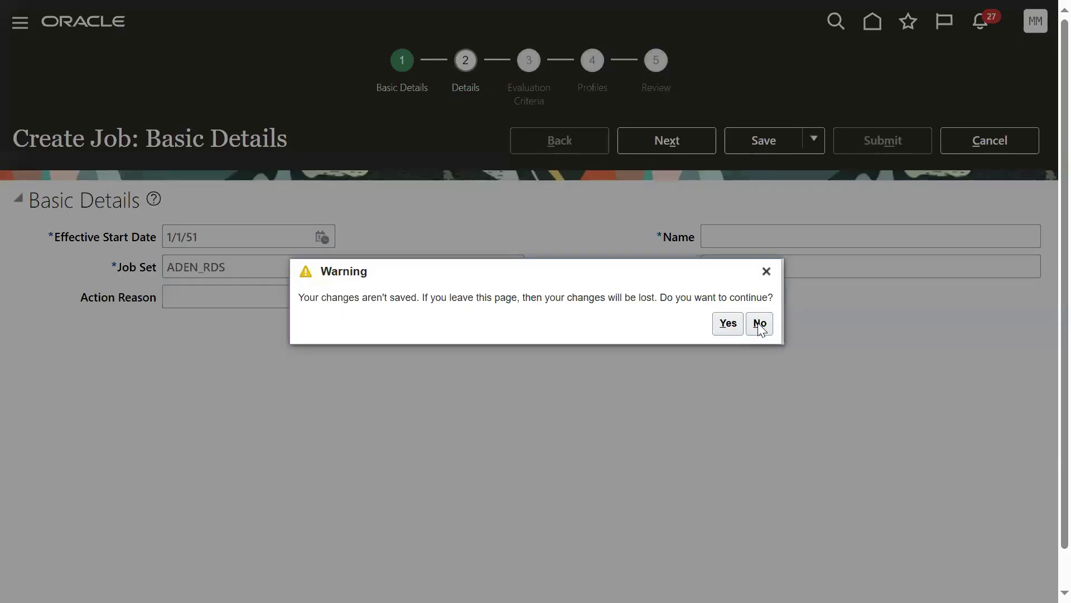
Answer No to the warning on the unsaved Create Job page.
{"action": "left_click", "coordinate": [760, 325]}
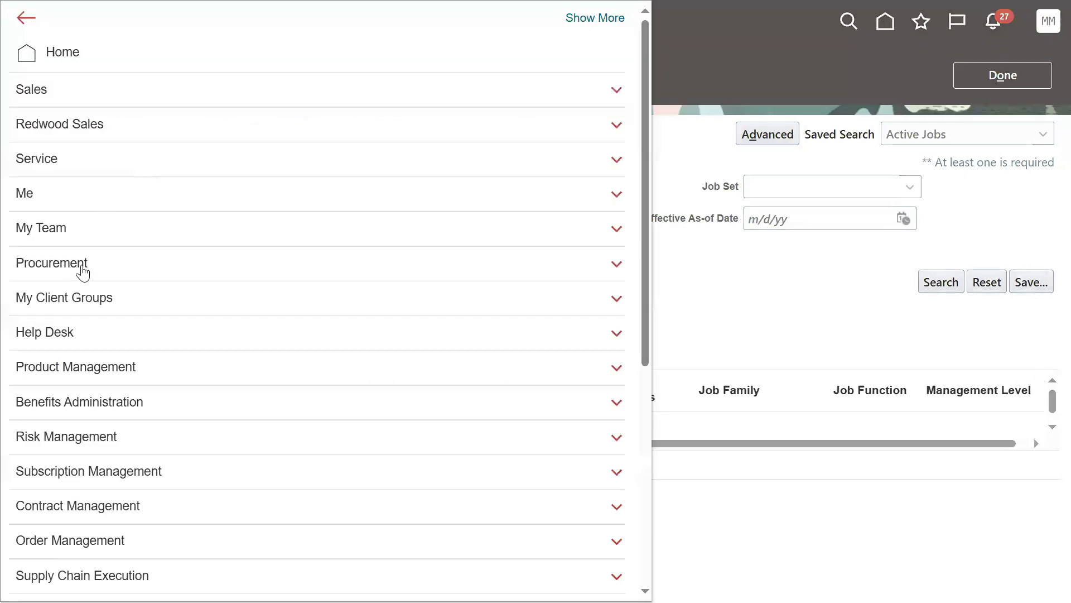
Under My Client Groups in the Navigator, start the Hire an Employee task.
{"action": "left_click", "coordinate": [90, 297]}
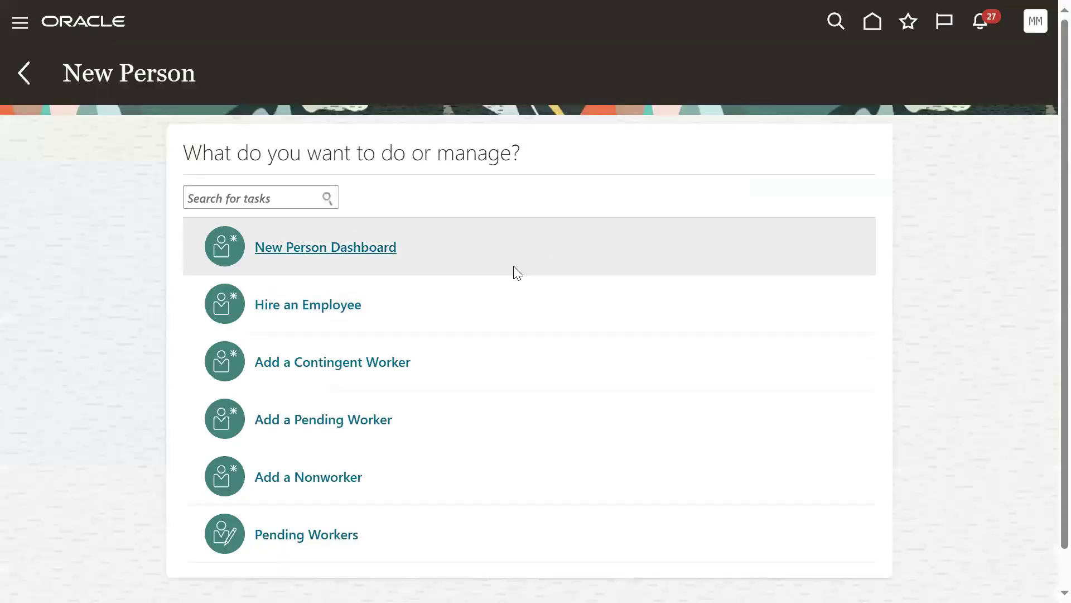
{"action": "left_click", "coordinate": [353, 310]}
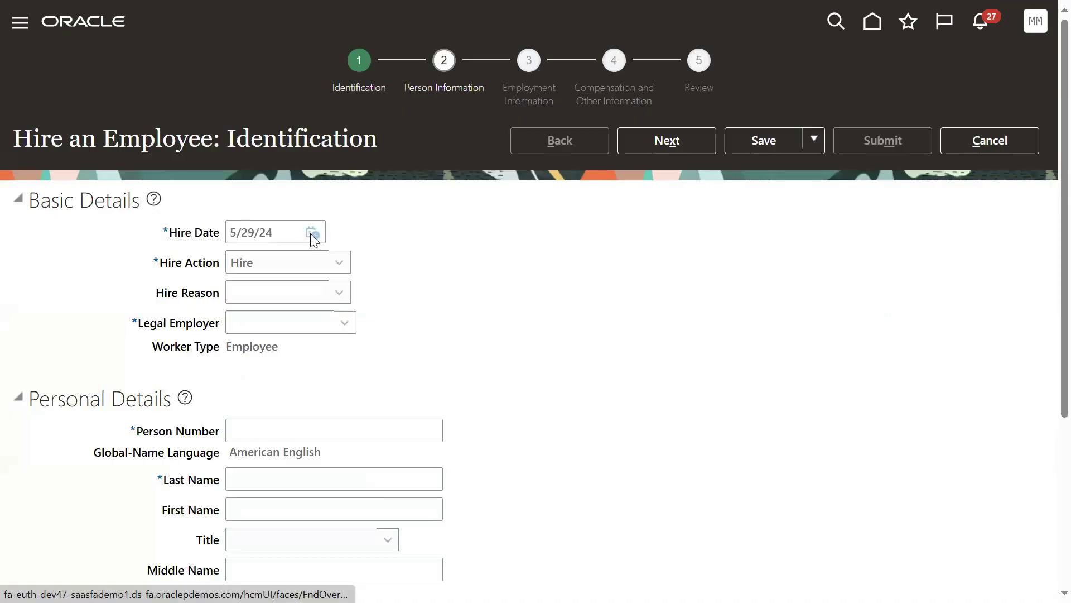
Set the hire date to 5/1/16 using the calendar.
{"action": "left_click", "coordinate": [311, 234]}
{"action": "left_click", "coordinate": [376, 267]}
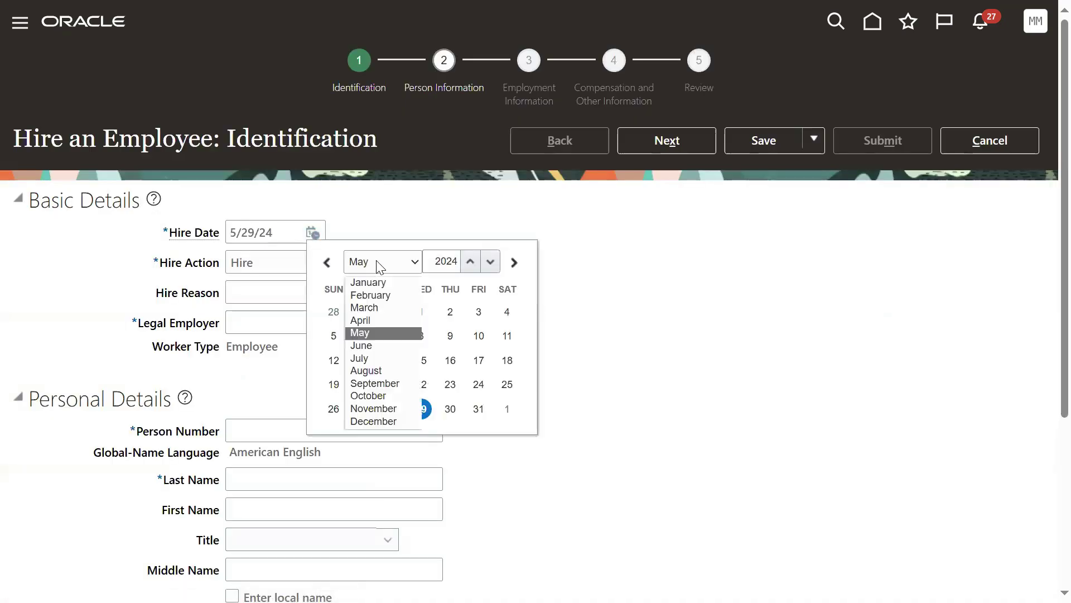
{"action": "left_click", "coordinate": [470, 263]}
{"action": "left_click", "coordinate": [490, 262]}
{"action": "double_click", "coordinate": [490, 262]}
{"action": "triple_click", "coordinate": [490, 262]}
{"action": "double_click", "coordinate": [490, 263]}
{"action": "left_click", "coordinate": [490, 262]}
{"action": "left_click", "coordinate": [333, 312]}
Enter the person number and A1 as both last name and first name.
{"action": "left_click", "coordinate": [300, 427]}
{"action": "type", "text": "2233456"}
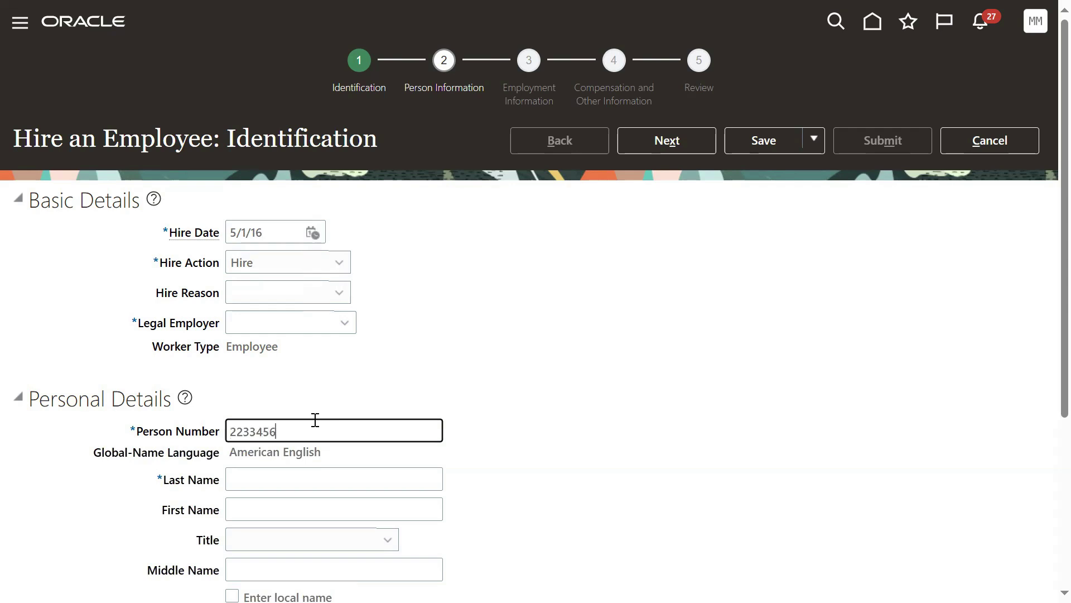
{"action": "scroll", "coordinate": [315, 420], "scroll_direction": "down", "scroll_amount": 3}
{"action": "left_click", "coordinate": [329, 312]}
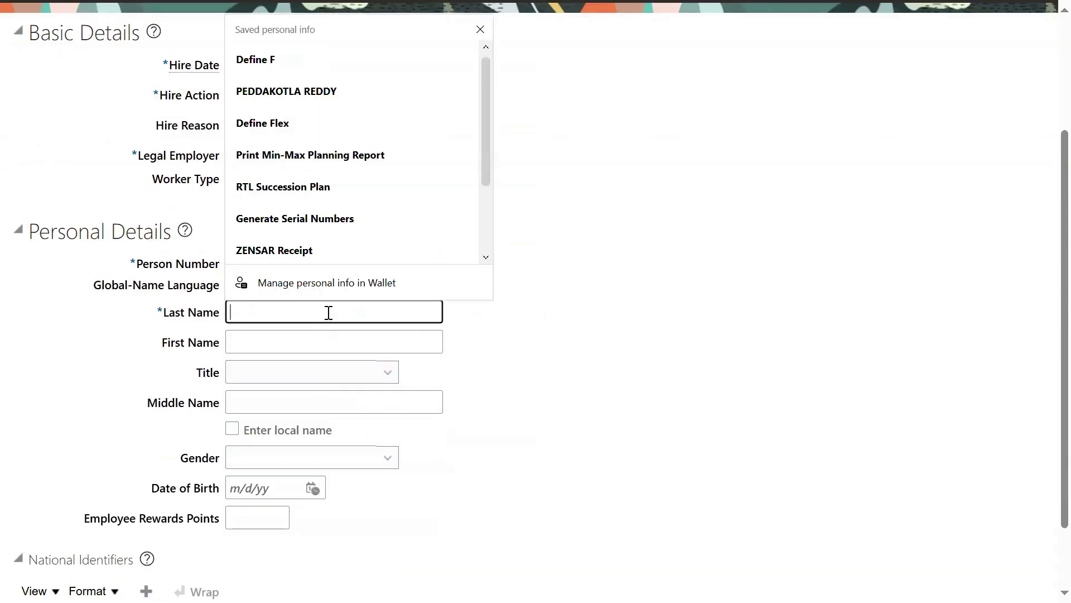
{"action": "type", "text": "A1"}
{"action": "key", "text": "Tab"}
{"action": "type", "text": "A1"}
Set gender to Male and the date of birth to 1/1/89, briefly trying a national identifier row.
{"action": "scroll", "coordinate": [421, 378], "scroll_direction": "down", "scroll_amount": 2}
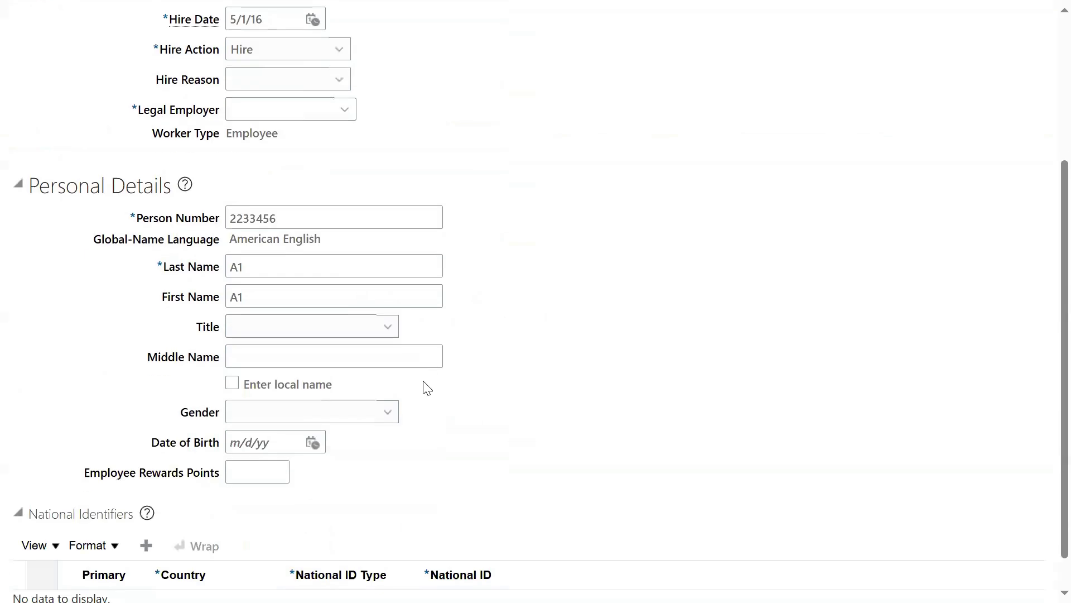
{"action": "left_click", "coordinate": [274, 443]}
{"action": "left_click", "coordinate": [271, 396]}
{"action": "type", "text": "1/1/1985"}
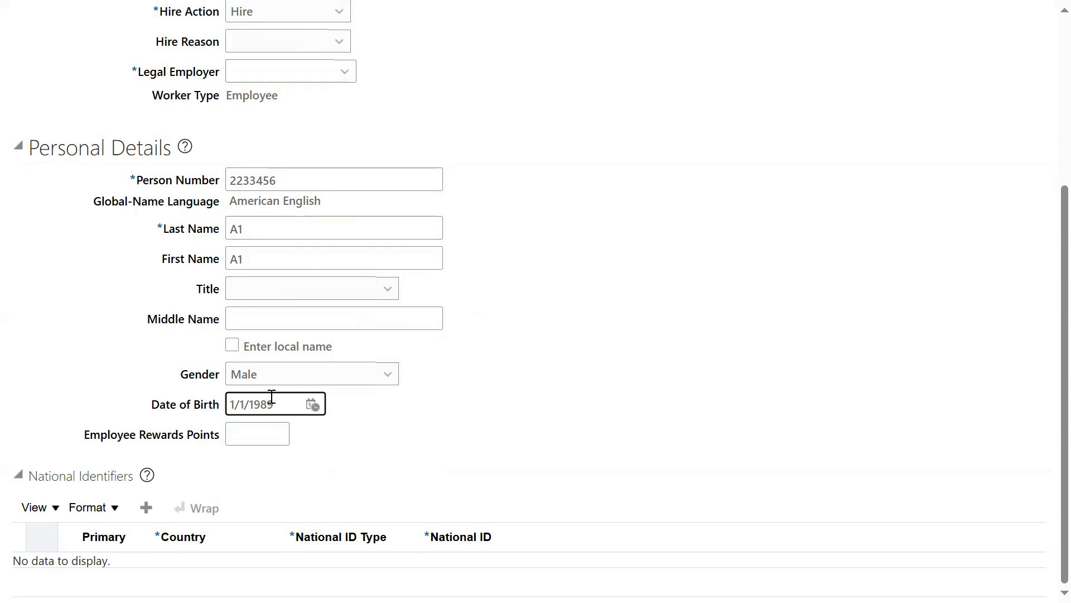
{"action": "left_click", "coordinate": [374, 441]}
{"action": "left_click", "coordinate": [146, 507]}
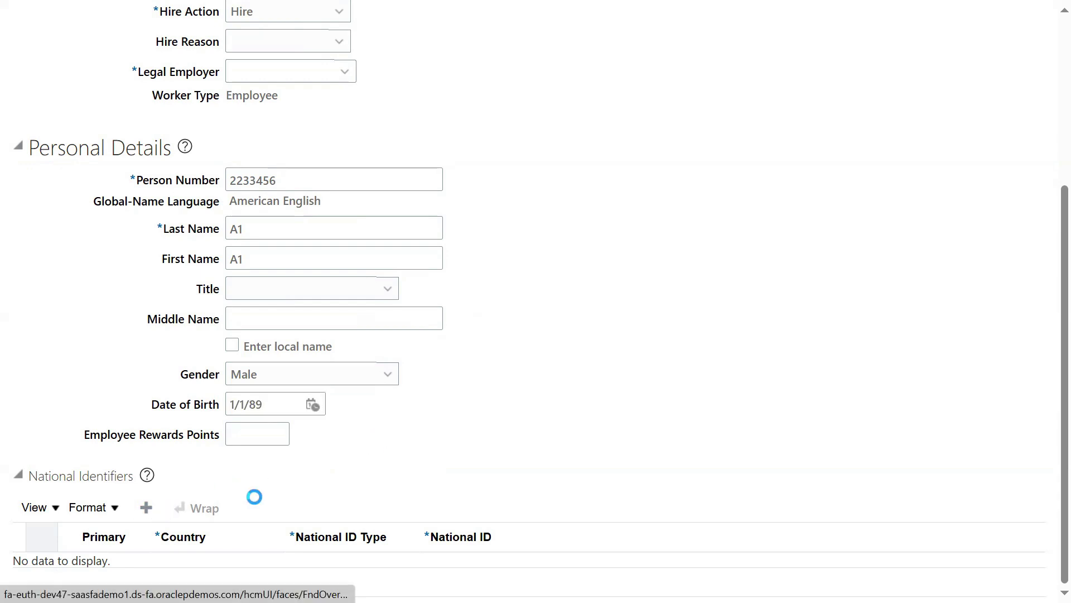
{"action": "left_click", "coordinate": [353, 570]}
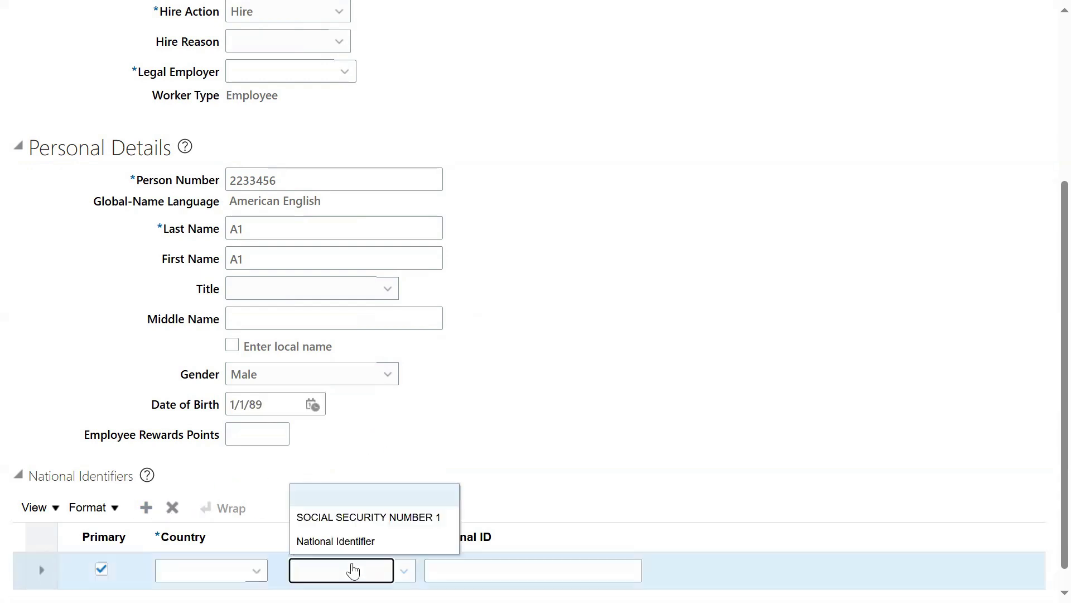
{"action": "left_click", "coordinate": [259, 495]}
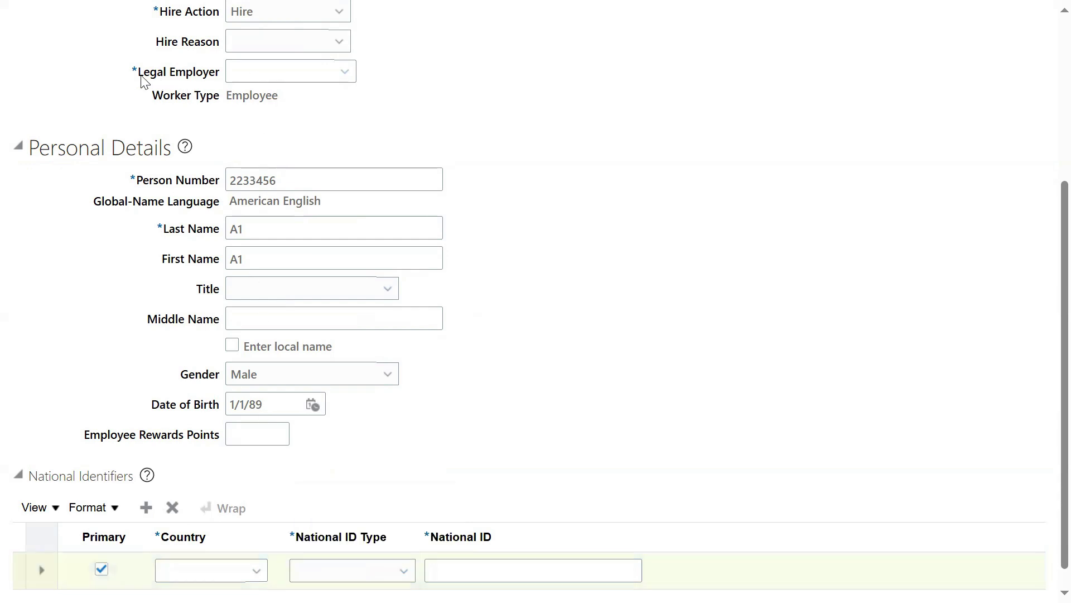
Set the Legal Employer to US1 Legal Entity.
{"action": "left_click_drag", "start_coordinate": [146, 76], "coordinate": [220, 76]}
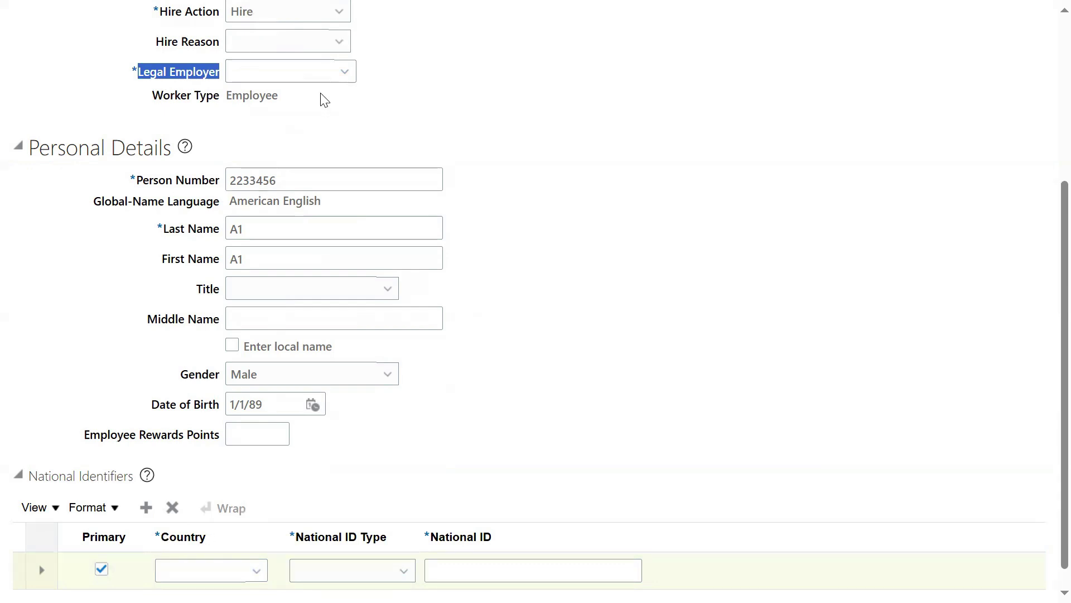
{"action": "left_click", "coordinate": [314, 74]}
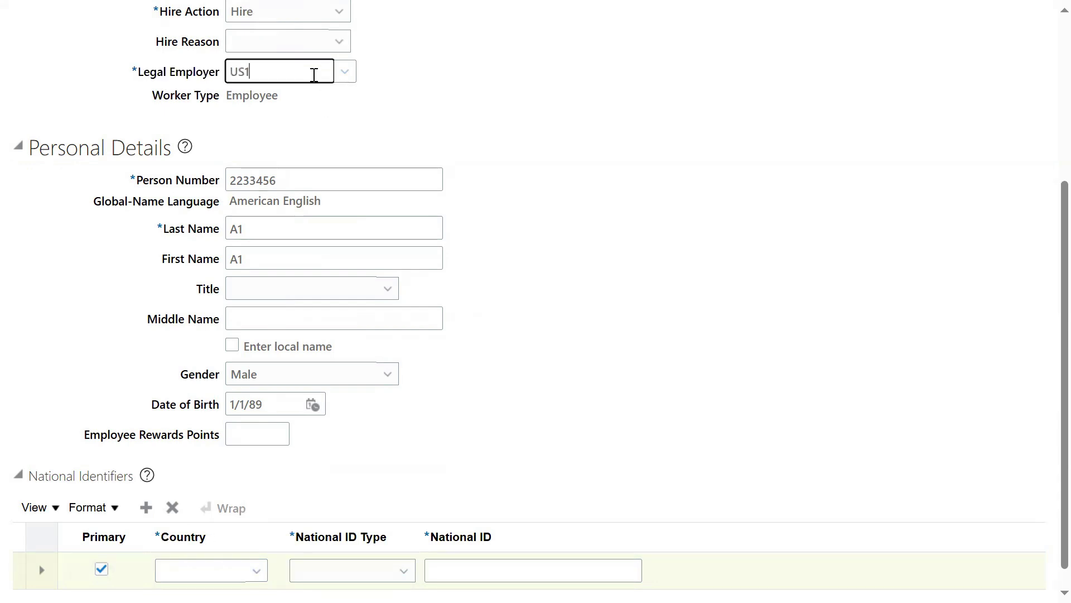
{"action": "type", "text": "US1"}
{"action": "left_click", "coordinate": [271, 96]}
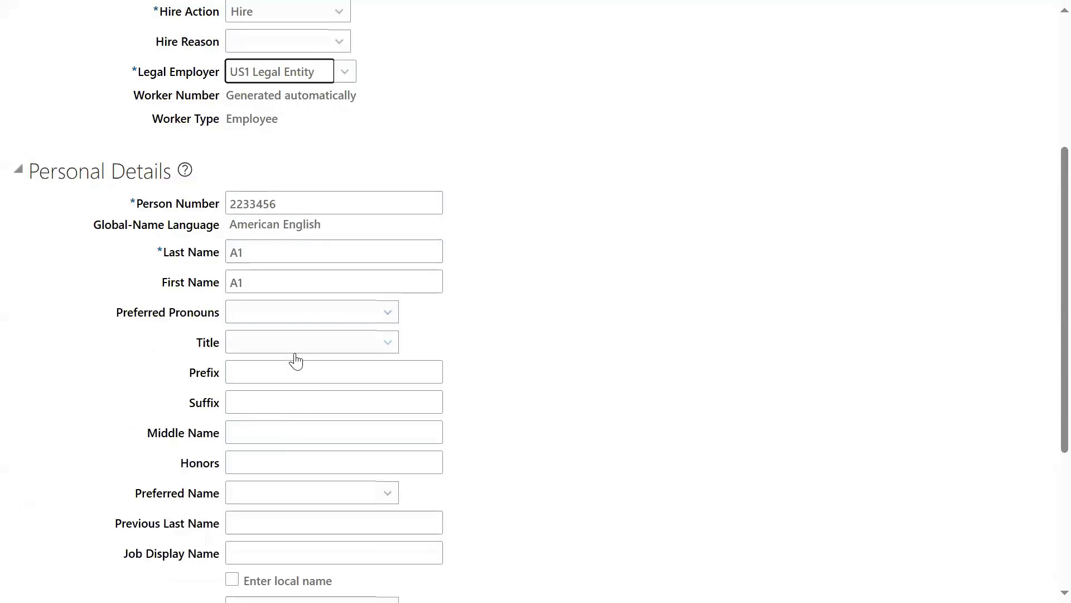
{"action": "scroll", "coordinate": [294, 361], "scroll_direction": "down", "scroll_amount": 5}
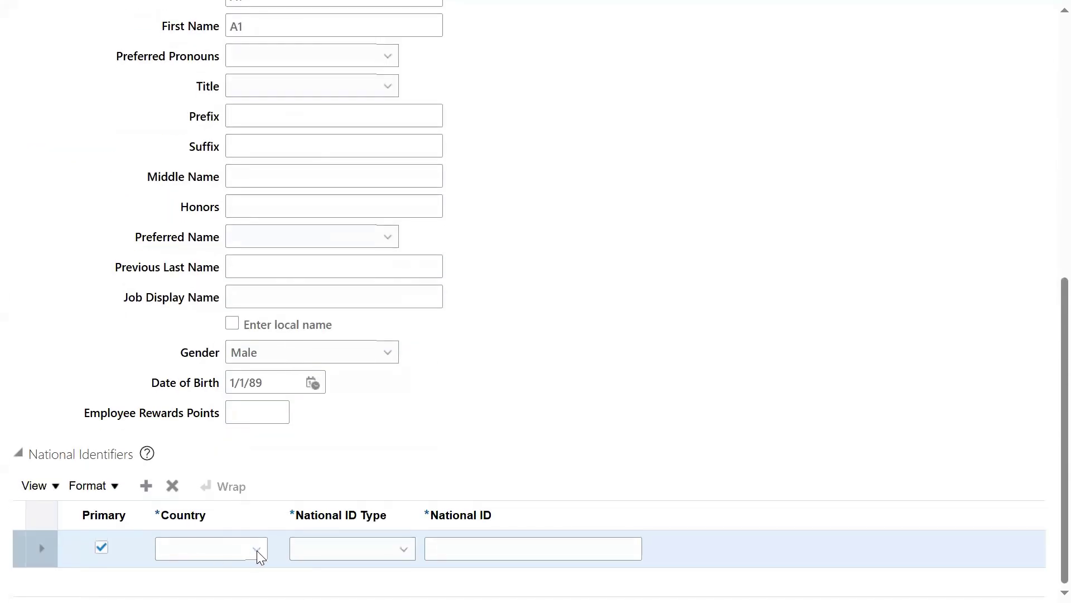
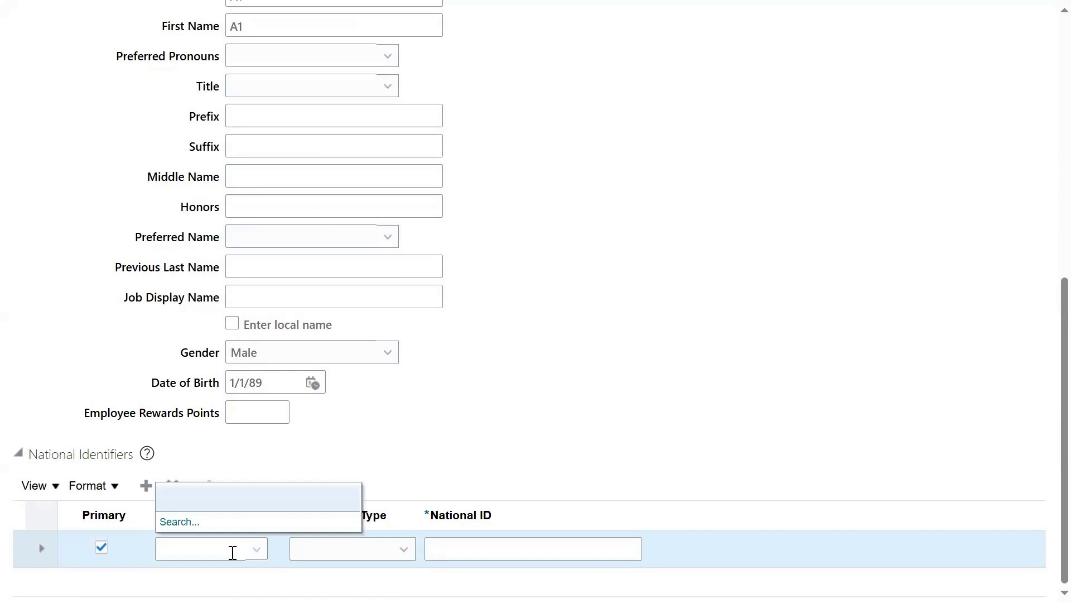
Set the national identifier country to United States.
{"action": "type", "text": "United"}
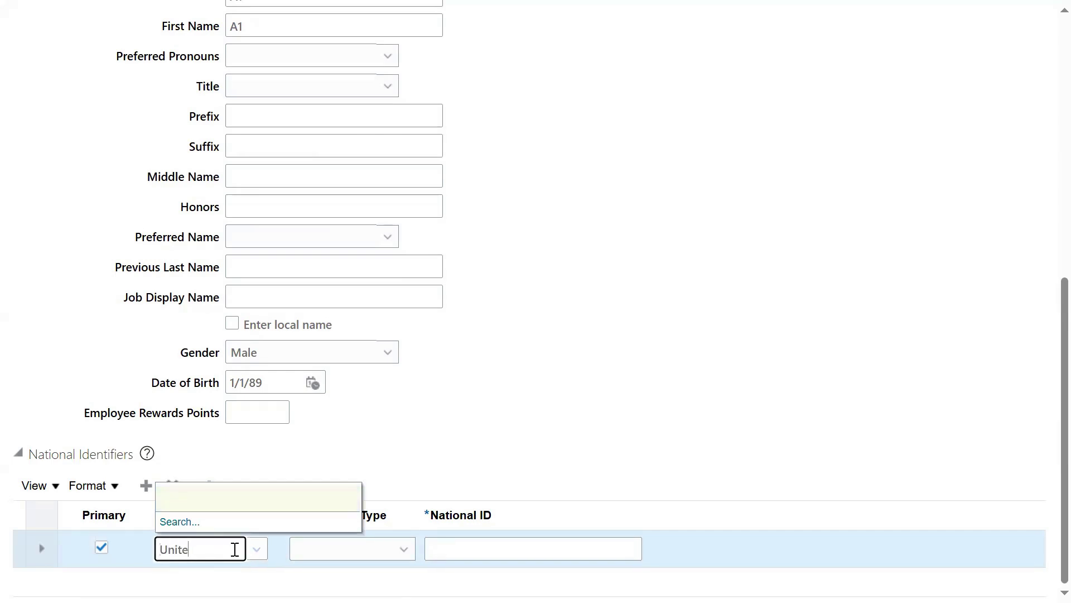
{"action": "key", "text": "Tab"}
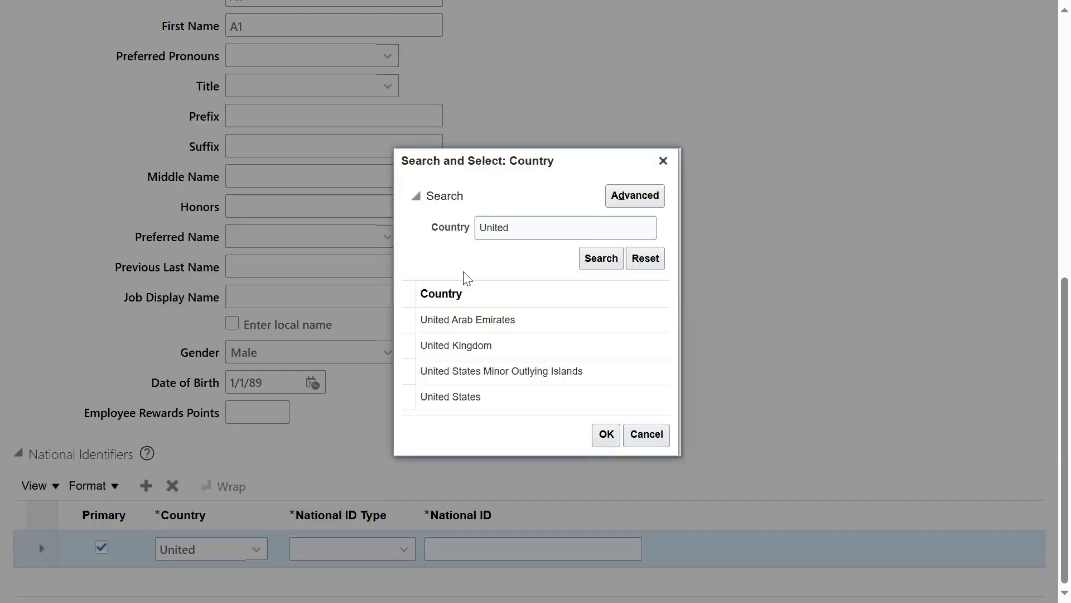
{"action": "left_click", "coordinate": [500, 398]}
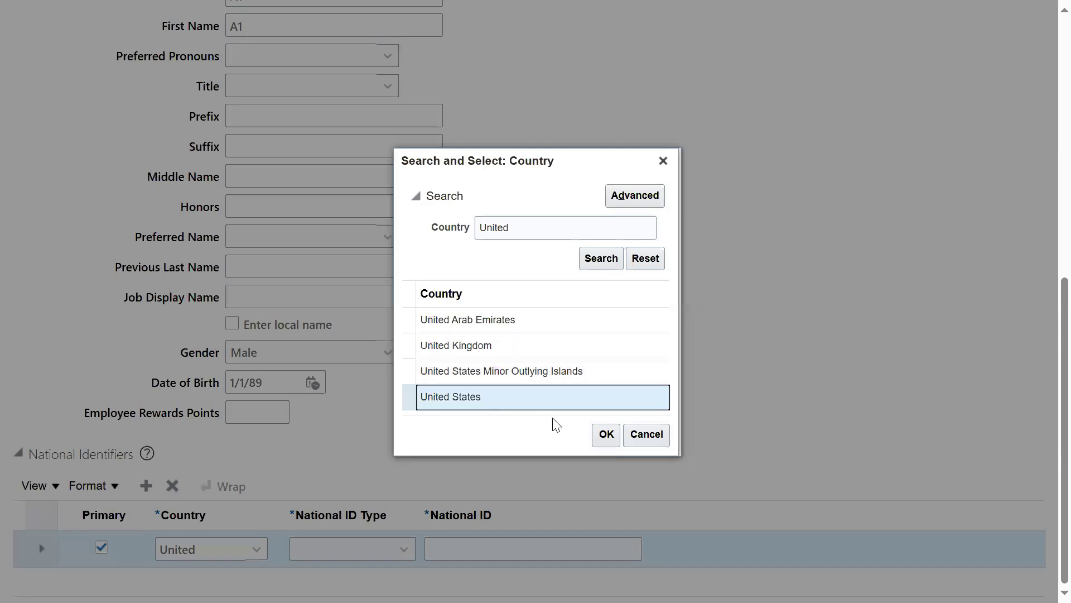
{"action": "left_click", "coordinate": [607, 435]}
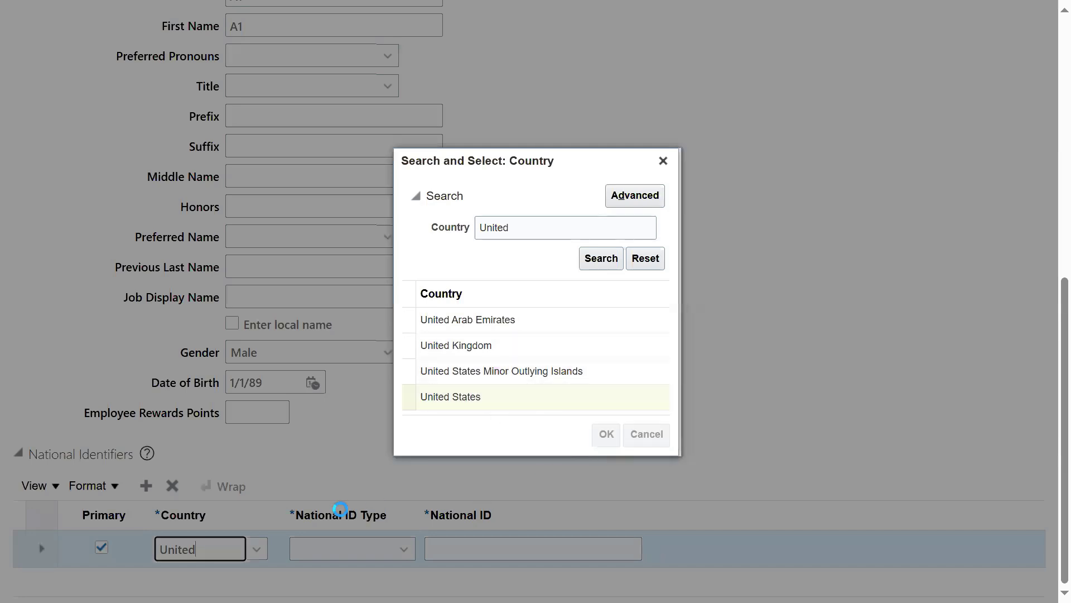
Choose Social Security Number as the ID type, enter the SSN, and continue.
{"action": "left_click", "coordinate": [405, 556]}
{"action": "left_click", "coordinate": [391, 519]}
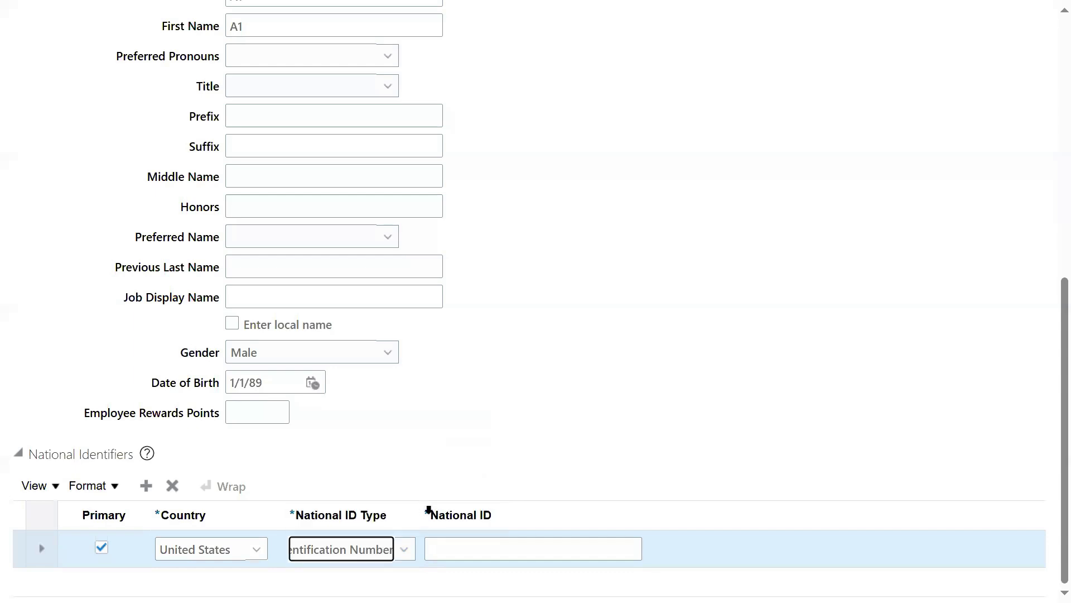
{"action": "left_click", "coordinate": [404, 549]}
{"action": "left_click", "coordinate": [406, 497]}
{"action": "left_click", "coordinate": [452, 544]}
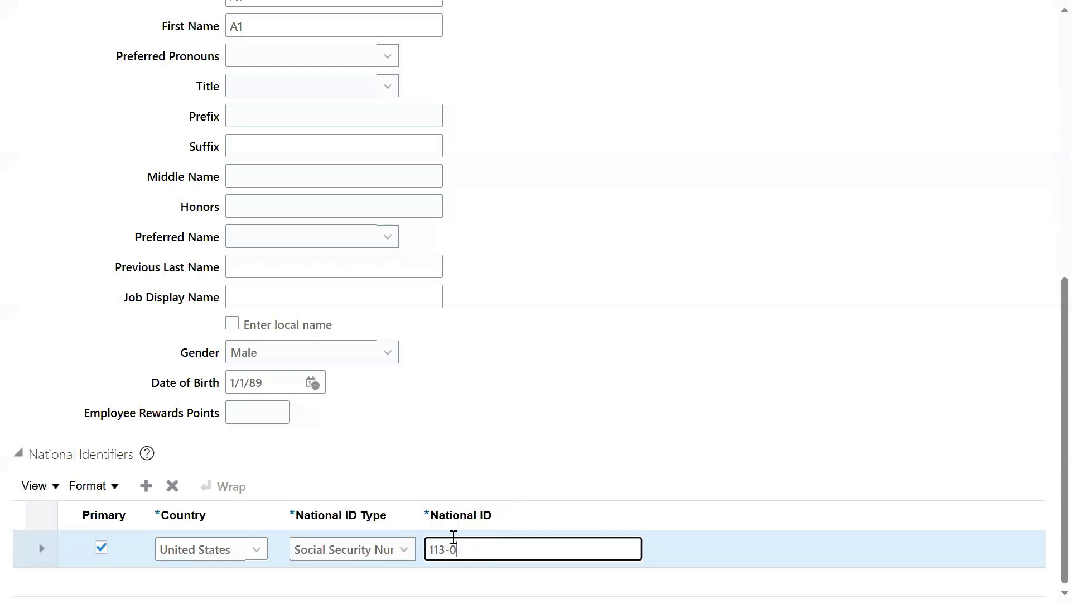
{"action": "left_click", "coordinate": [701, 313]}
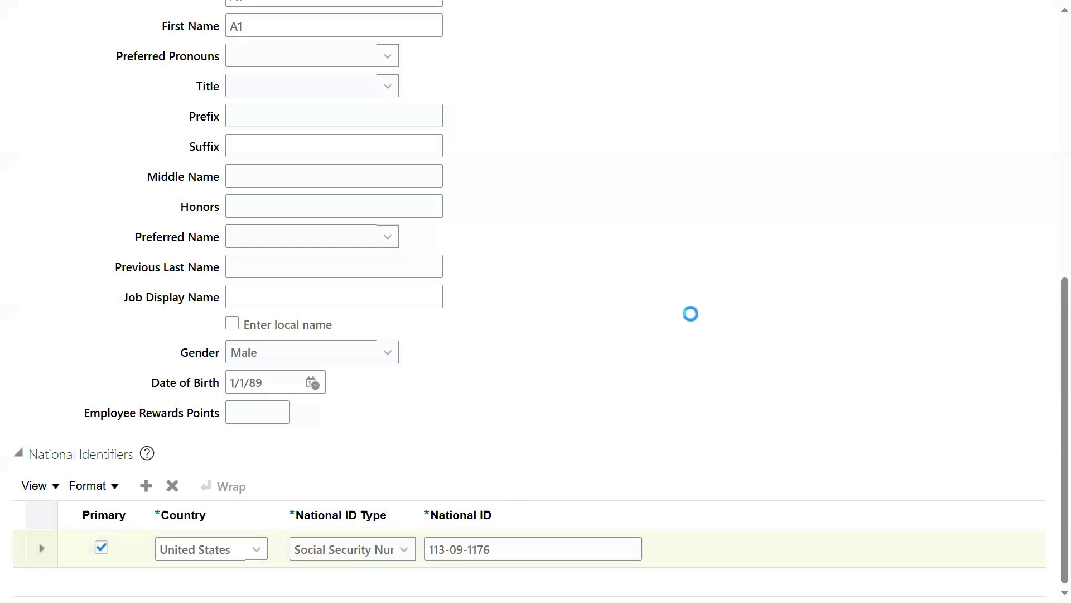
{"action": "left_click", "coordinate": [661, 136]}
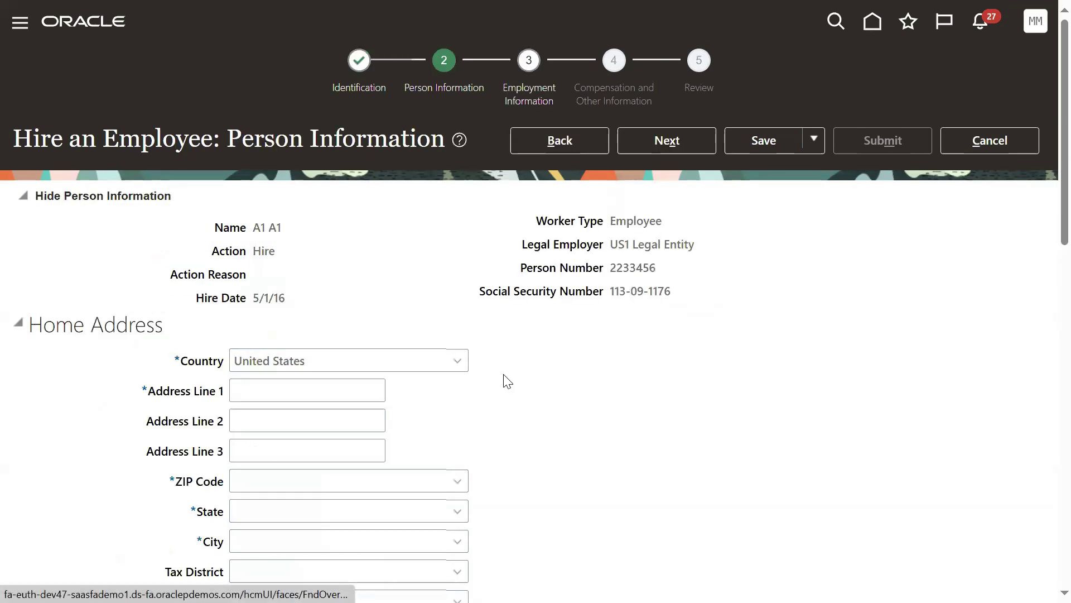
Fill in home address line 1 and the ZIP code, then continue to Employment Information.
{"action": "left_click", "coordinate": [319, 386]}
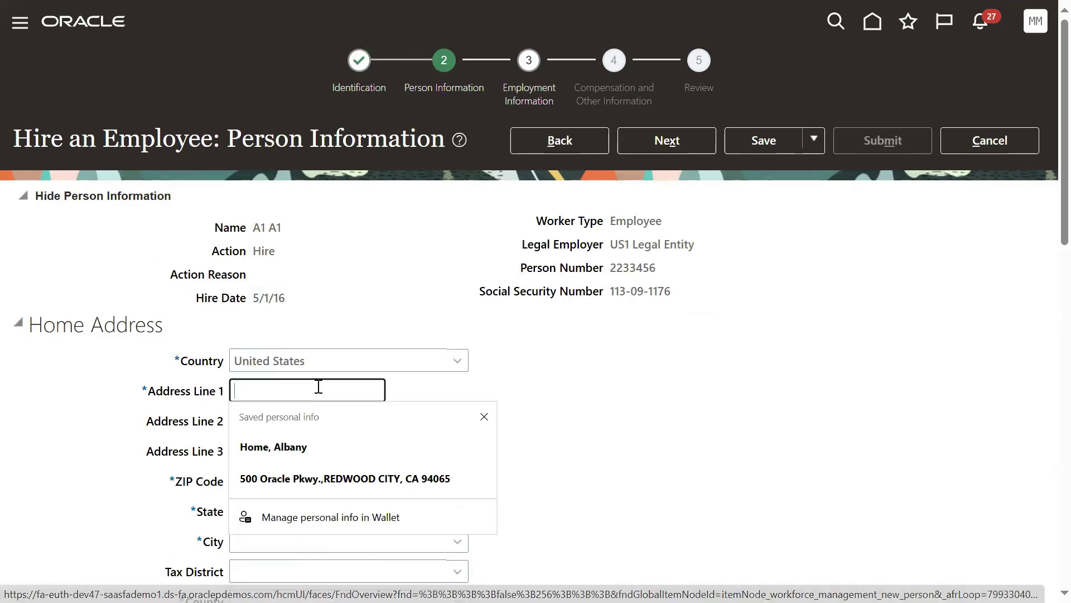
{"action": "type", "text": "Home"}
{"action": "key", "text": "Tab"}
{"action": "key", "text": "Tab"}
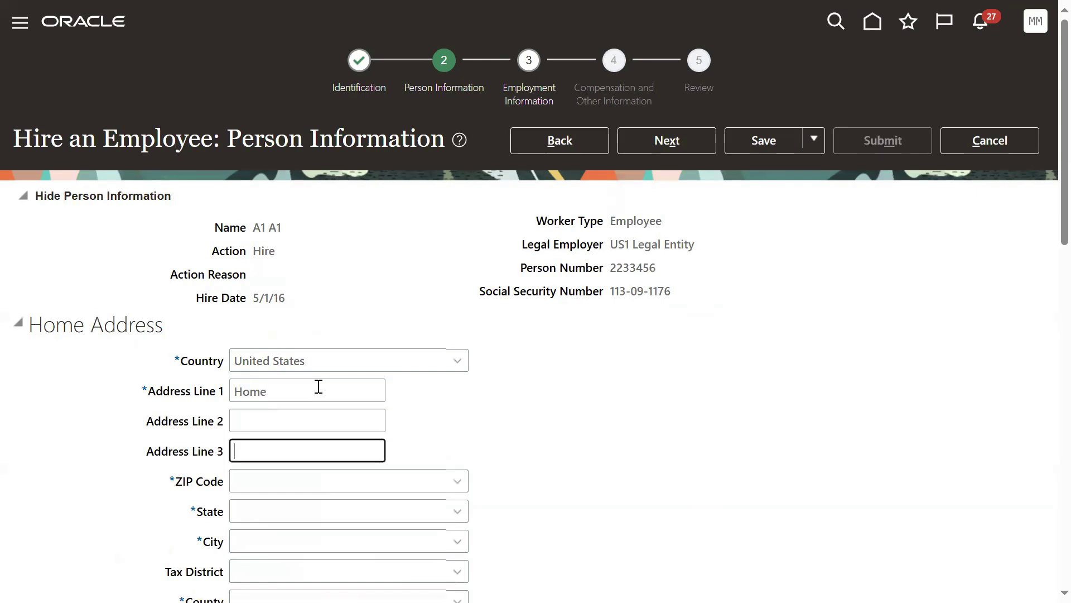
{"action": "key", "text": "Tab"}
{"action": "type", "text": "12200"}
{"action": "key", "text": "Tab"}
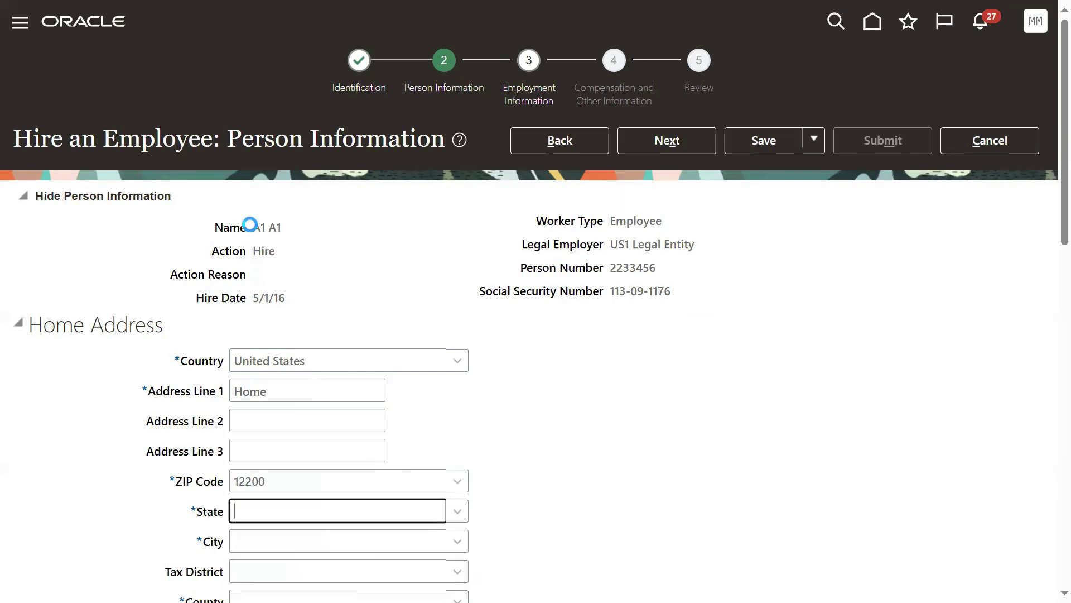
{"action": "left_click", "coordinate": [657, 134]}
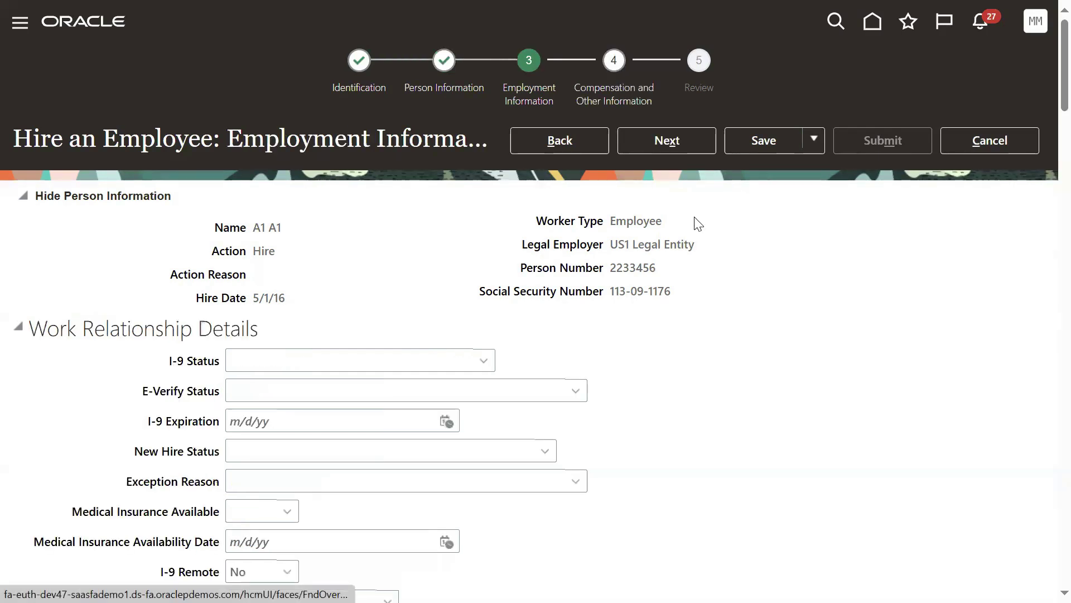
Set business unit US1 and job Human Resources Administrator.
{"action": "scroll", "coordinate": [548, 280], "scroll_direction": "down", "scroll_amount": 7}
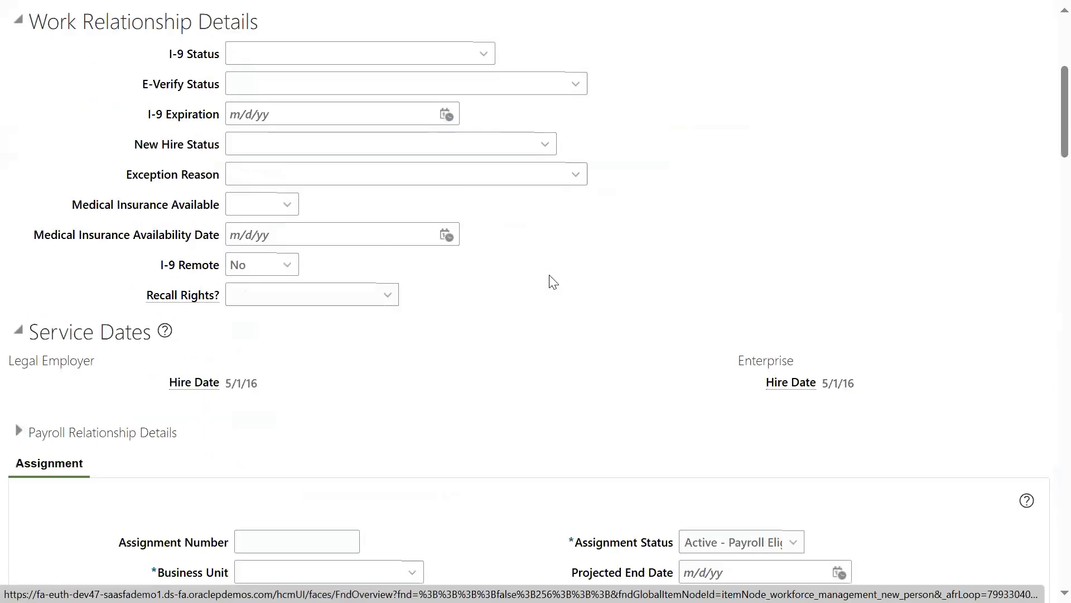
{"action": "left_click", "coordinate": [368, 459]}
{"action": "type", "text": "U1"}
{"action": "type", "text": "S1"}
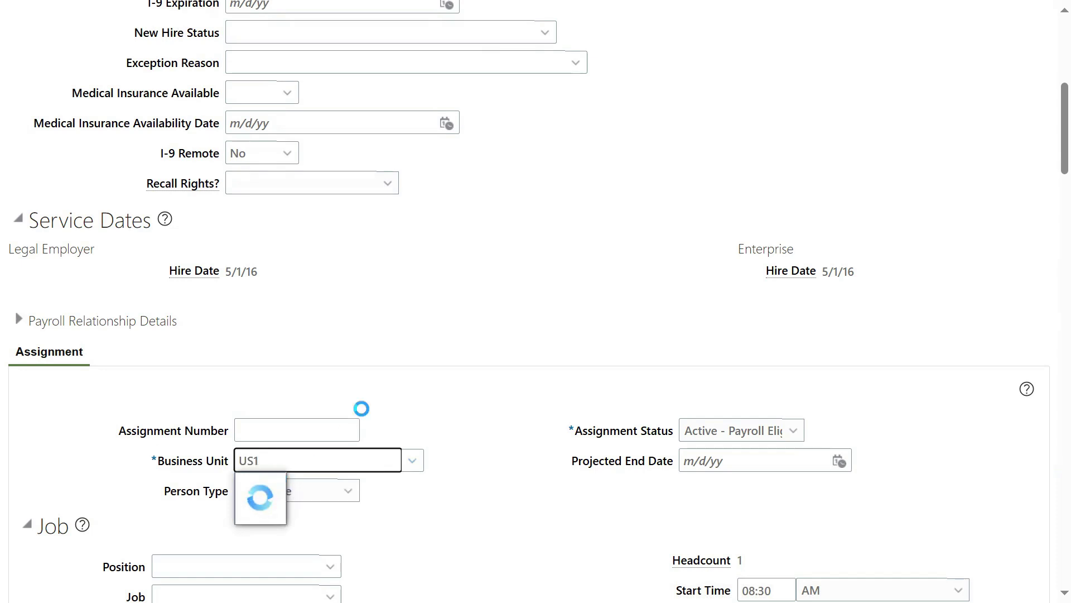
{"action": "scroll", "coordinate": [276, 385], "scroll_direction": "down", "scroll_amount": 3}
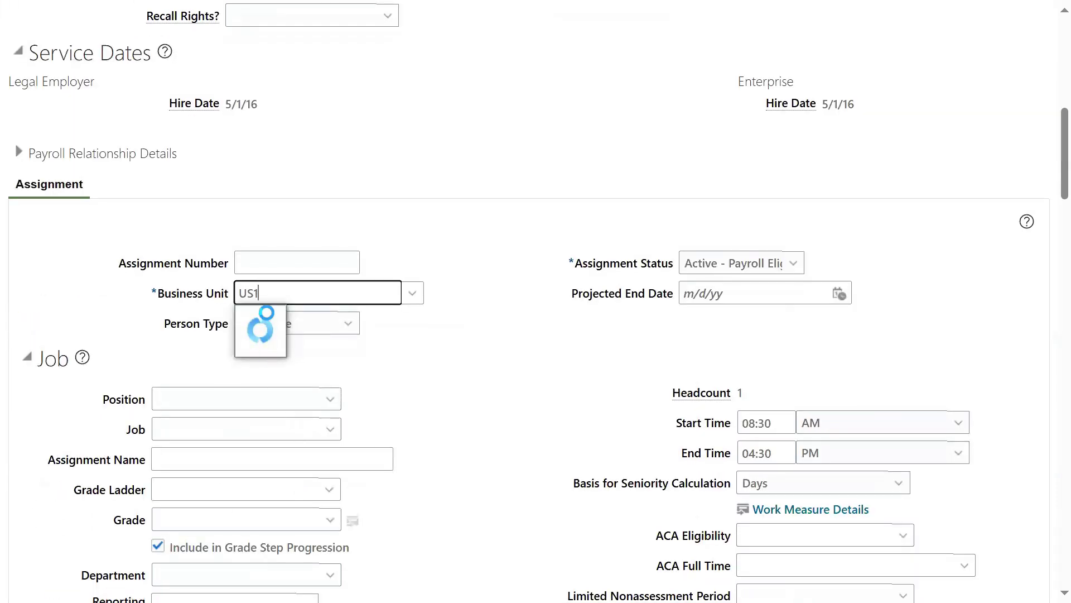
{"action": "left_click", "coordinate": [267, 317]}
{"action": "scroll", "coordinate": [232, 461], "scroll_direction": "down", "scroll_amount": 2}
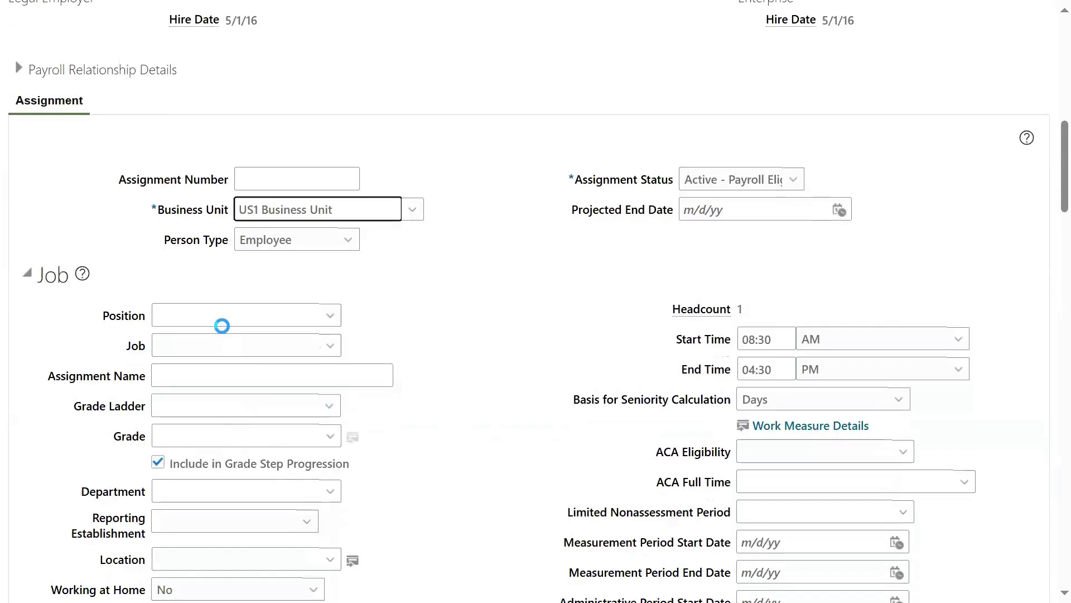
{"action": "left_click", "coordinate": [207, 346]}
{"action": "type", "text": "HUman"}
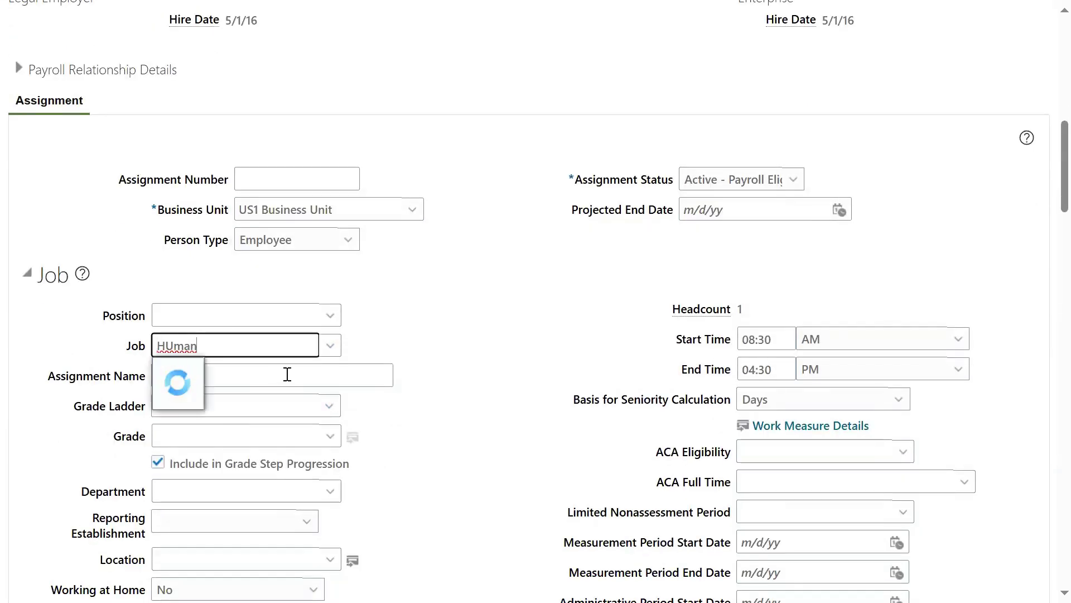
{"action": "left_click", "coordinate": [201, 369]}
Set department Human Resources US and location Redwood City, then advance through Compensation to Review.
{"action": "scroll", "coordinate": [232, 464], "scroll_direction": "down", "scroll_amount": 3}
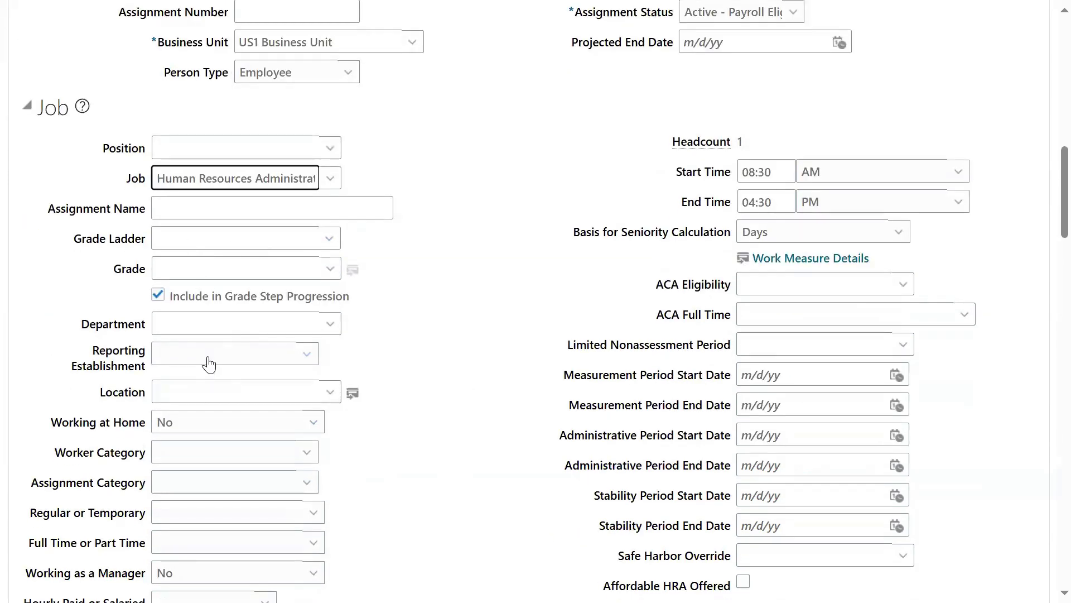
{"action": "left_click", "coordinate": [212, 328]}
{"action": "type", "text": "Human"}
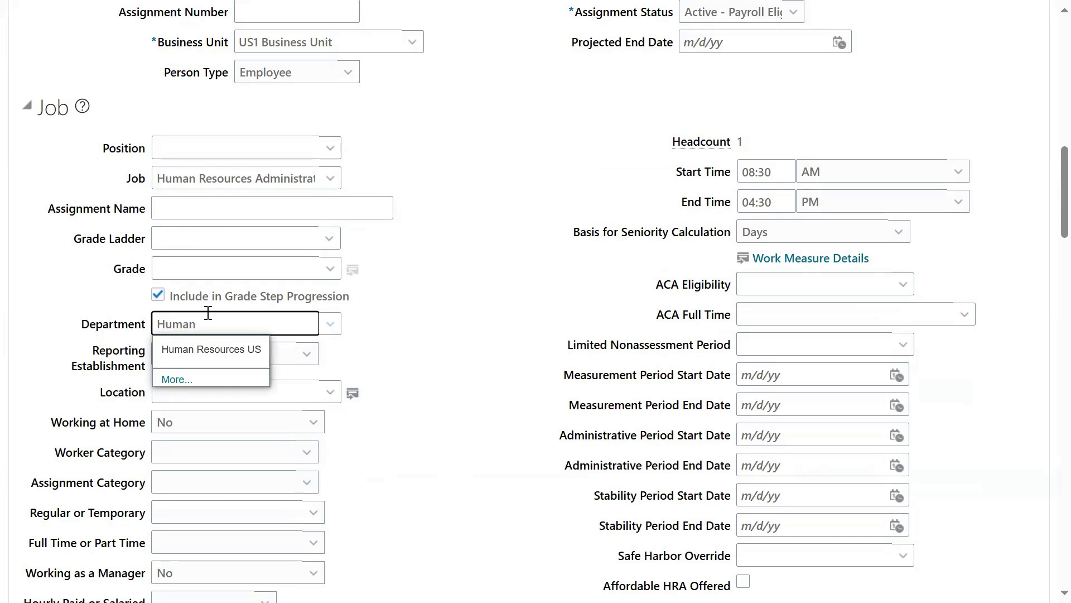
{"action": "left_click", "coordinate": [196, 348]}
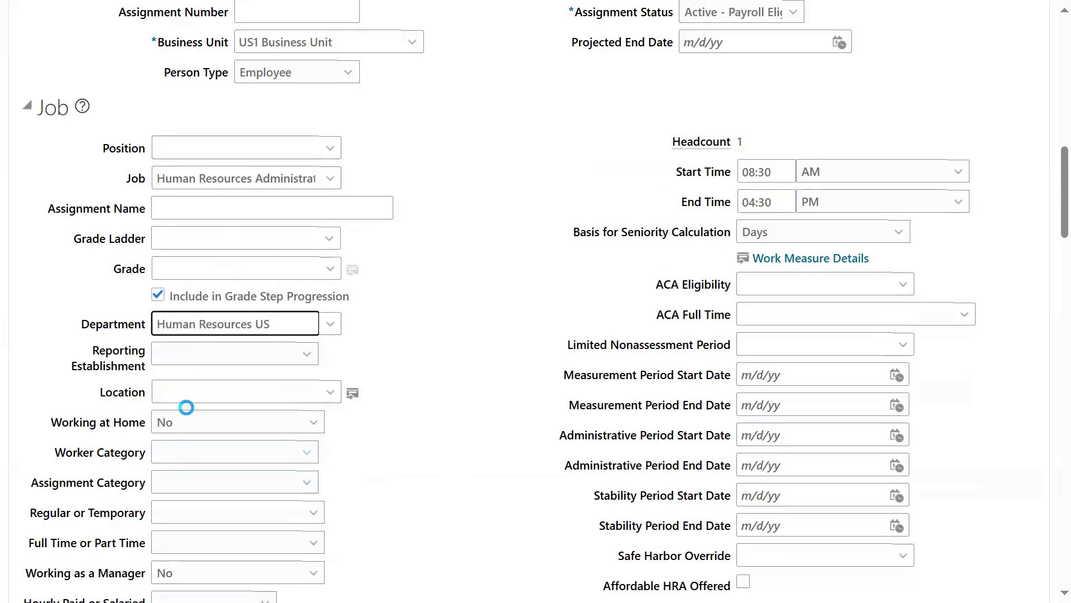
{"action": "left_click", "coordinate": [202, 391]}
{"action": "type", "text": "Red"}
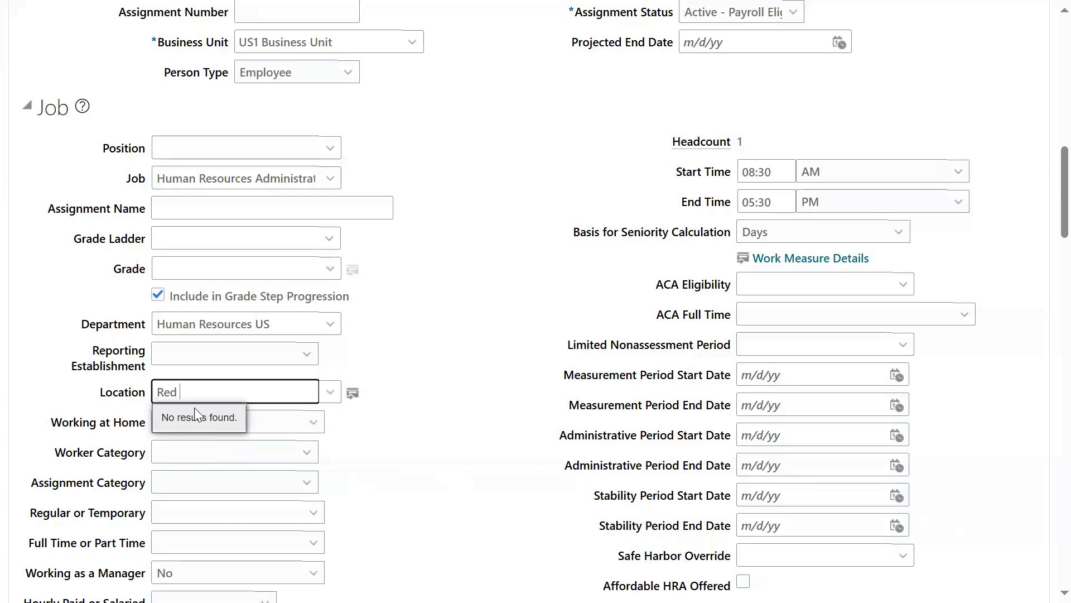
{"action": "key", "text": "ctrl+a"}
{"action": "type", "text": "R"}
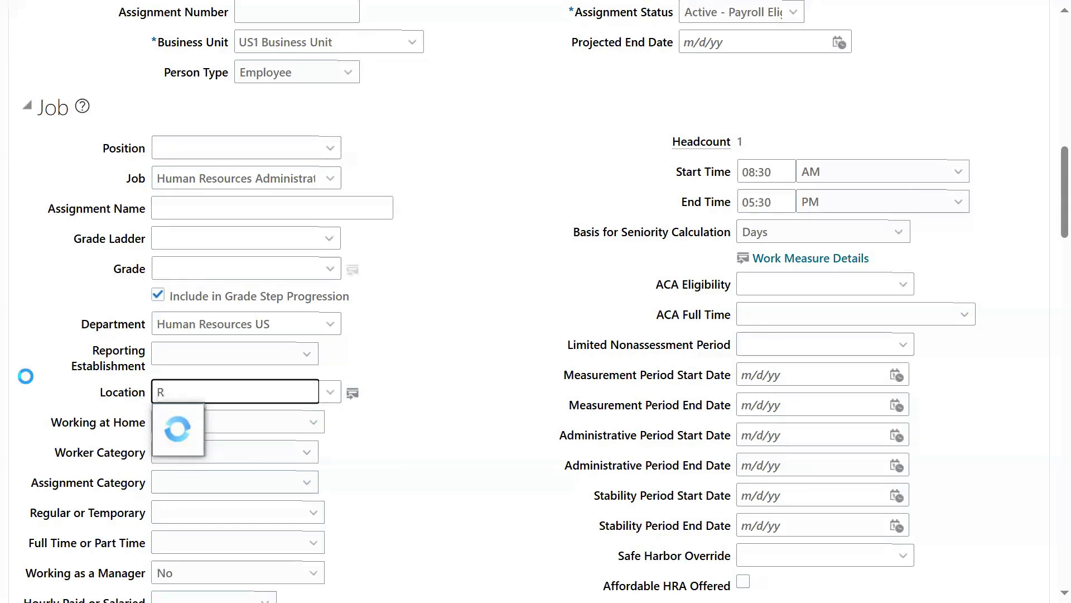
{"action": "left_click", "coordinate": [362, 417]}
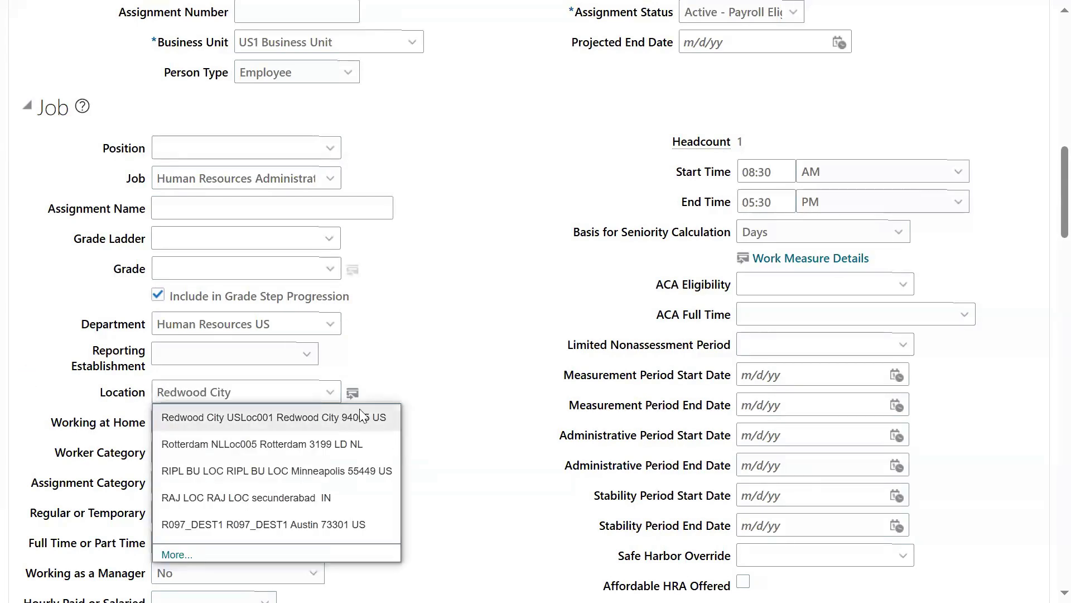
{"action": "scroll", "coordinate": [549, 307], "scroll_direction": "up", "scroll_amount": 15}
{"action": "left_click", "coordinate": [666, 140]}
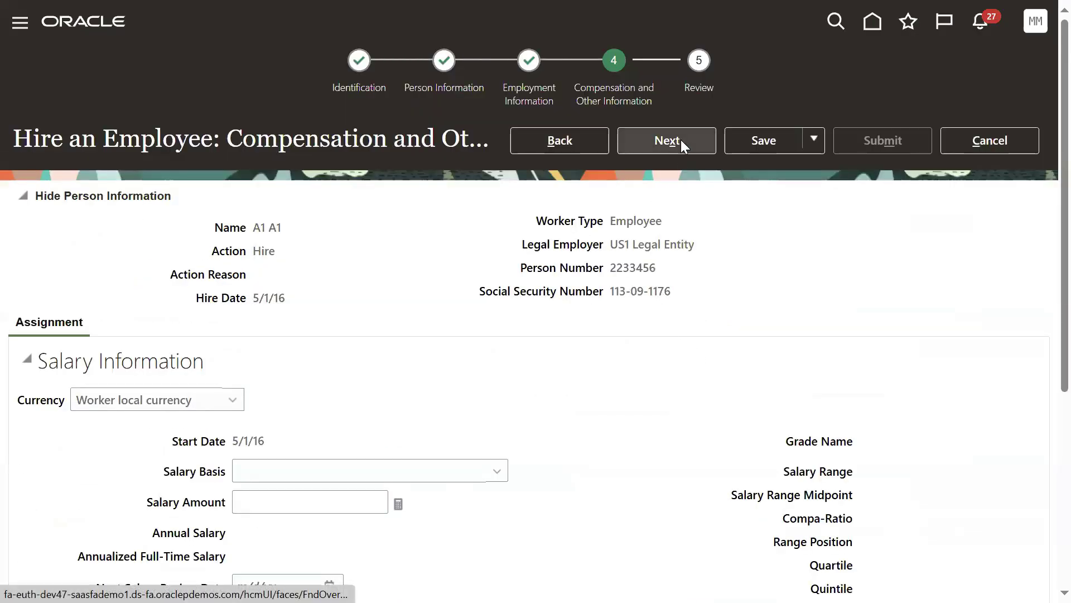
{"action": "left_click", "coordinate": [682, 141]}
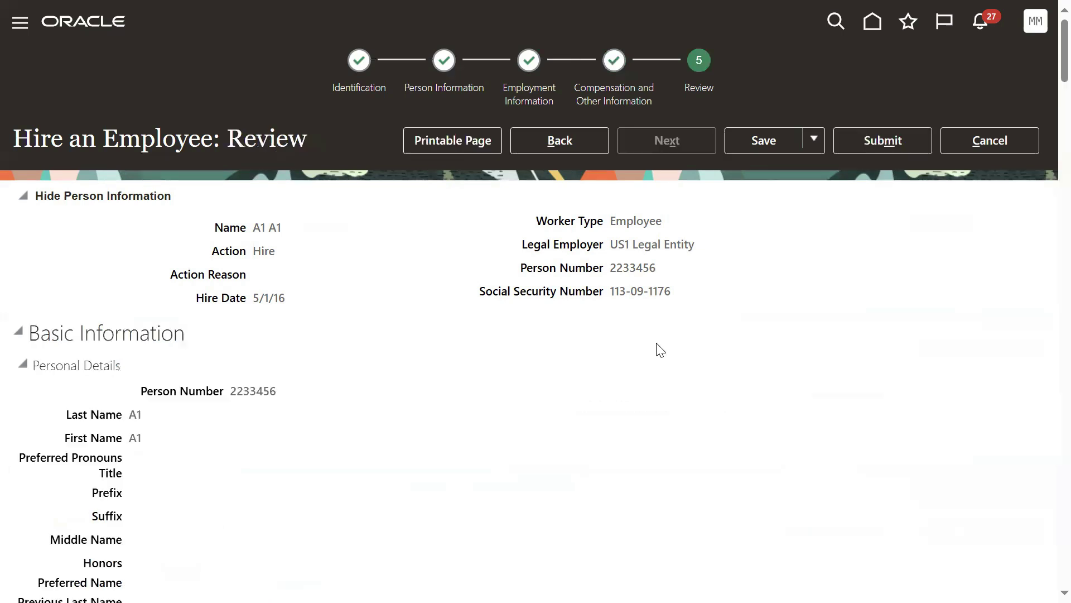
Submit the new hire request and accept the warning.
{"action": "left_click", "coordinate": [871, 144]}
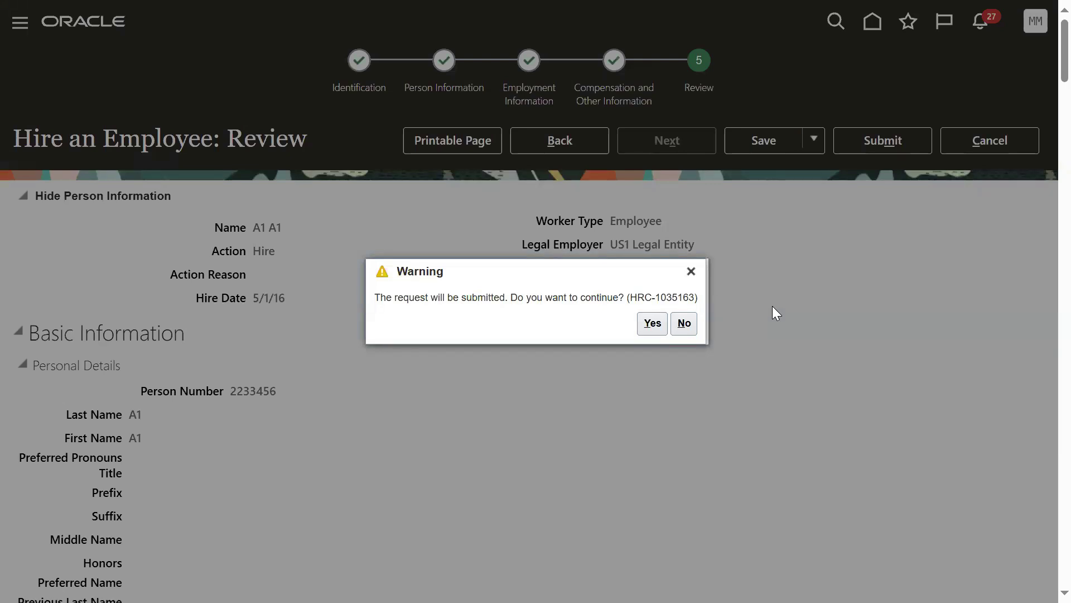
{"action": "left_click", "coordinate": [654, 325]}
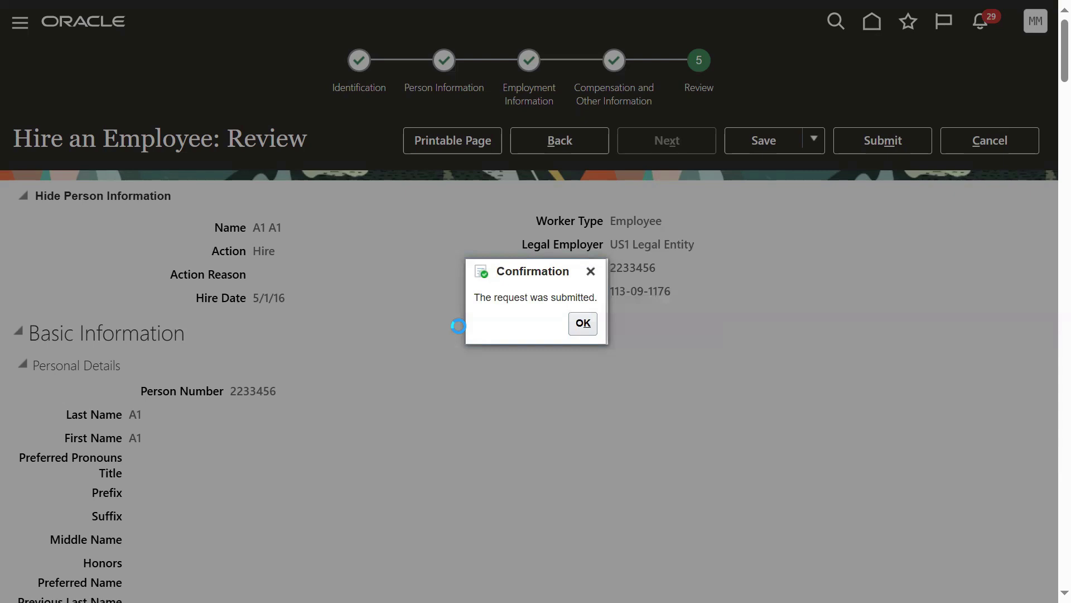
Dismiss the confirmation and go to Person Management through the Navigator.
{"action": "left_click", "coordinate": [582, 323]}
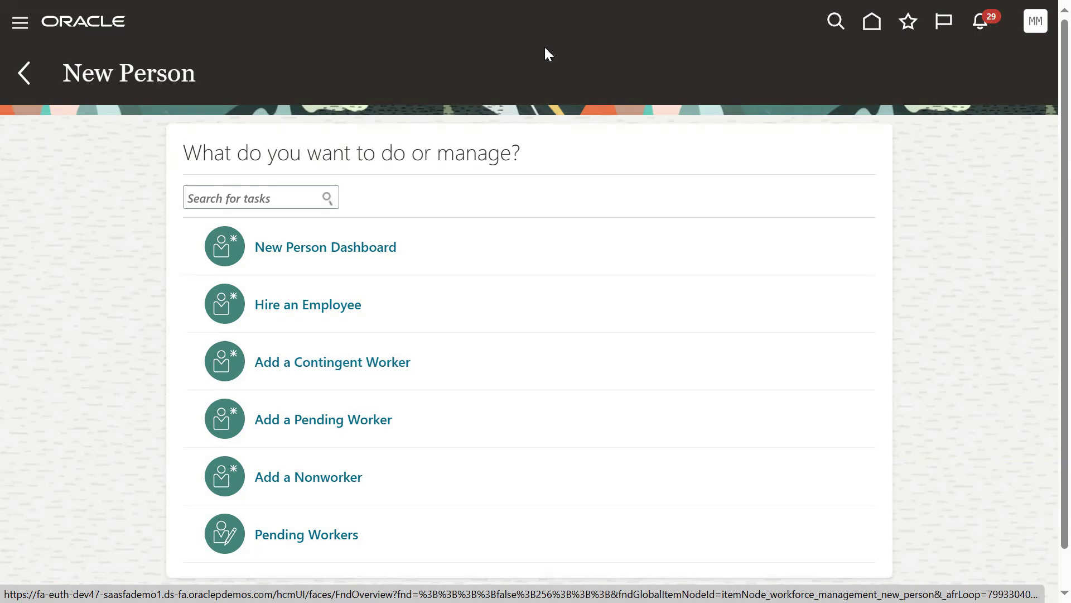
{"action": "left_click", "coordinate": [304, 256]}
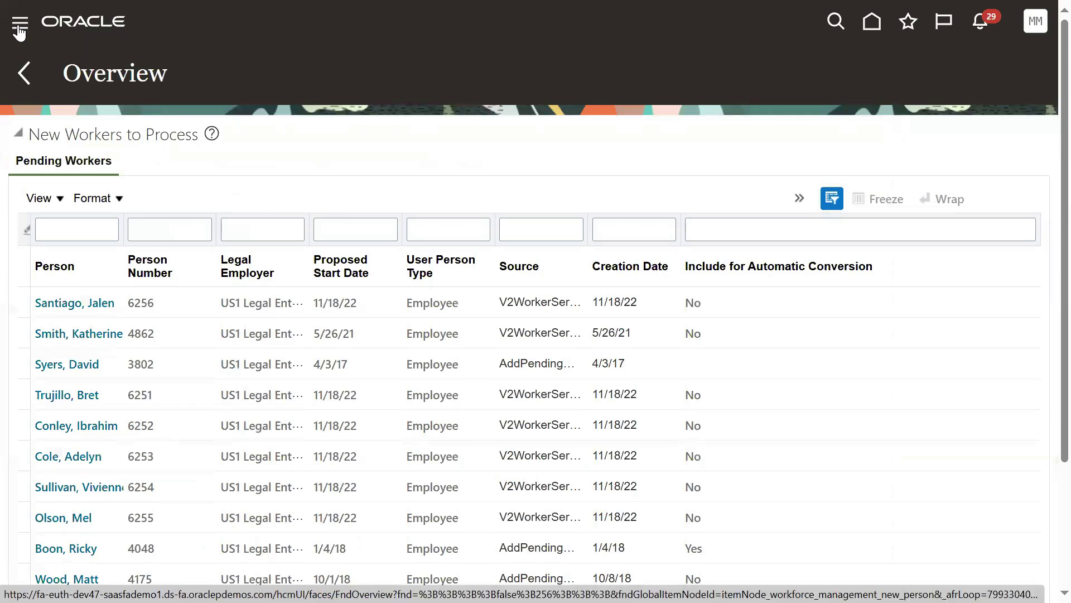
{"action": "left_click", "coordinate": [20, 25]}
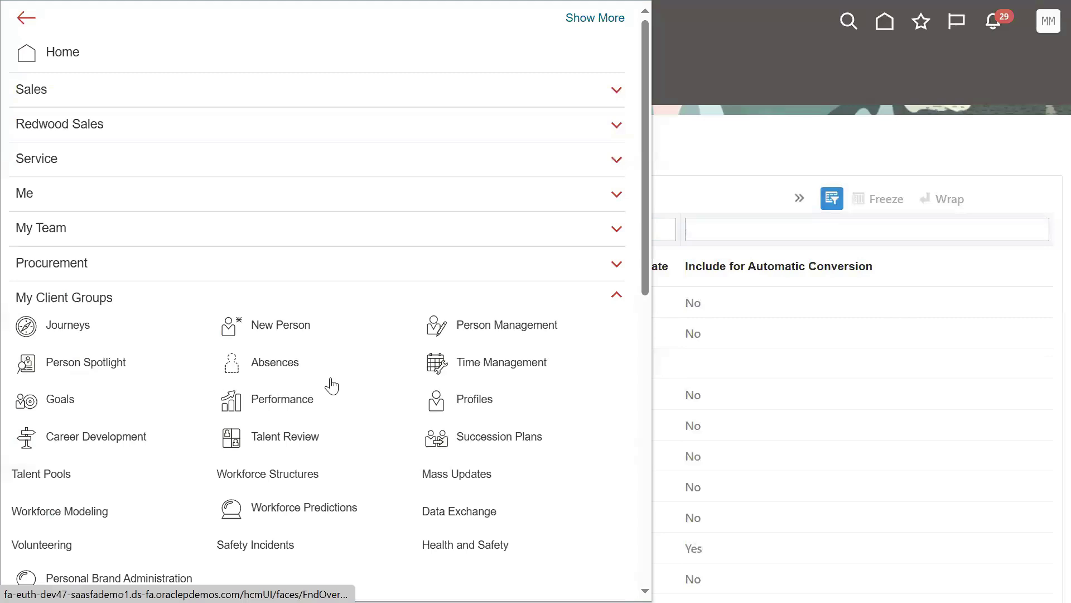
{"action": "left_click", "coordinate": [487, 331]}
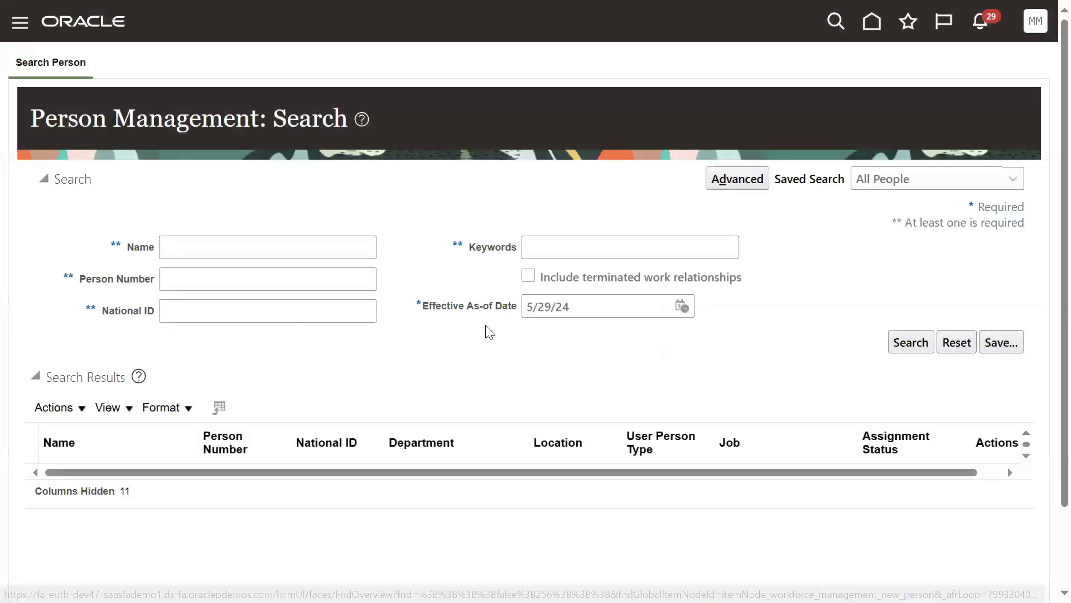
Search for the employee by name and open their Employment record, hire date 5/1/16.
{"action": "left_click", "coordinate": [255, 248]}
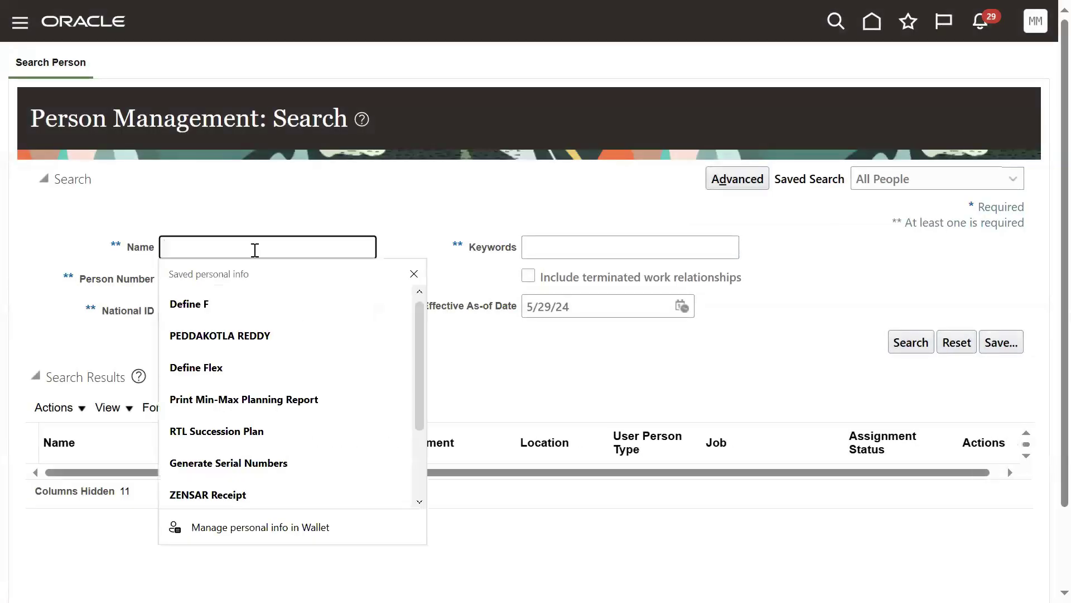
{"action": "type", "text": "A1"}
{"action": "left_click", "coordinate": [443, 211]}
{"action": "left_click", "coordinate": [911, 342]}
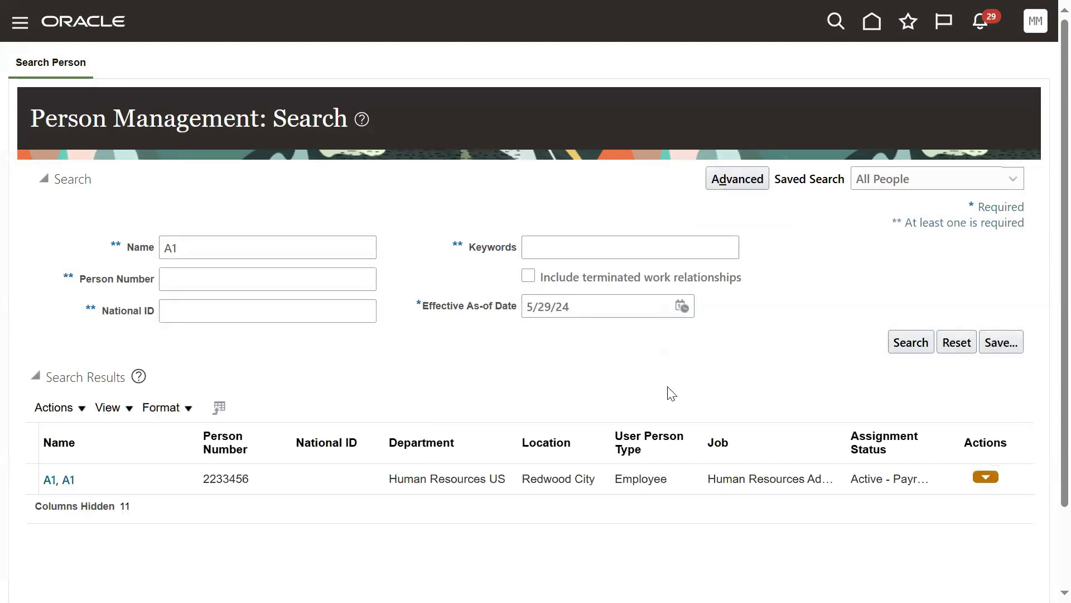
{"action": "left_click", "coordinate": [59, 480]}
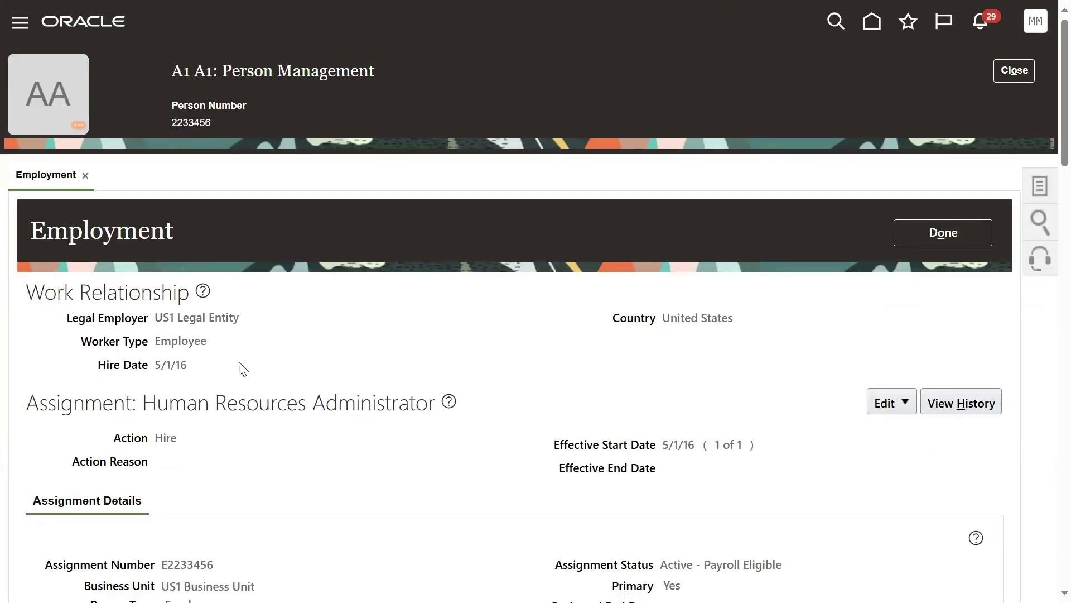
{"action": "triple_click", "coordinate": [175, 368]}
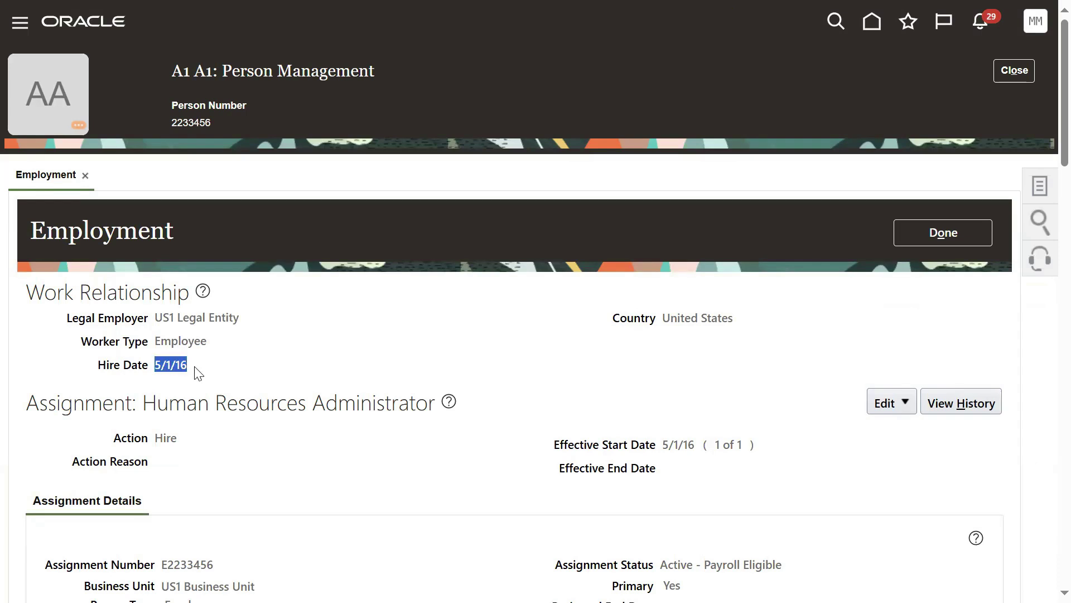
{"action": "left_click", "coordinate": [413, 374]}
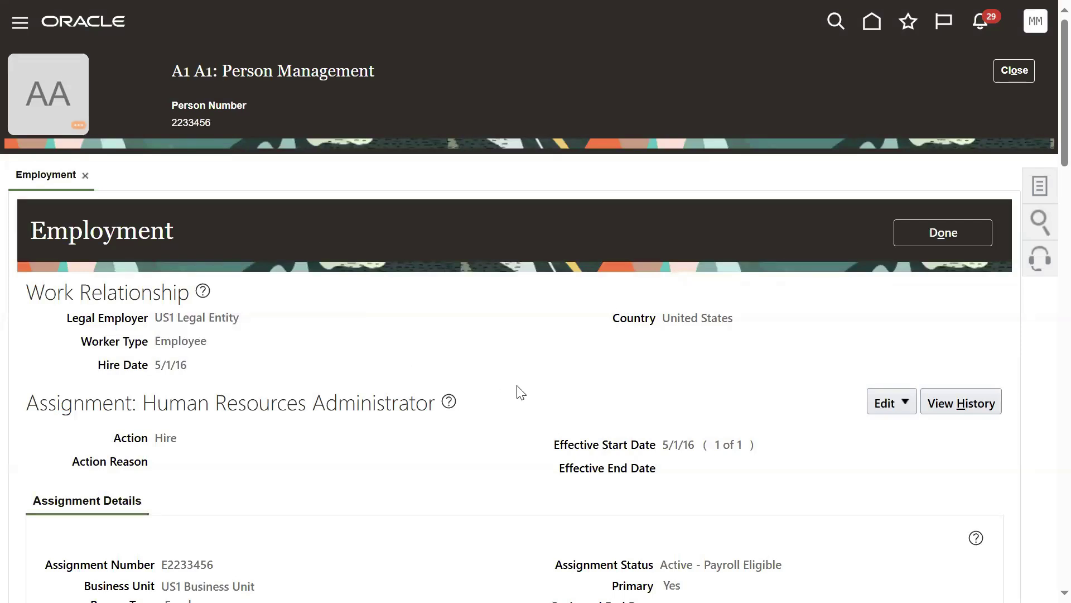
Open Seniority Dates from the Tasks panel and recalculate the employee's seniority.
{"action": "left_click", "coordinate": [1036, 192]}
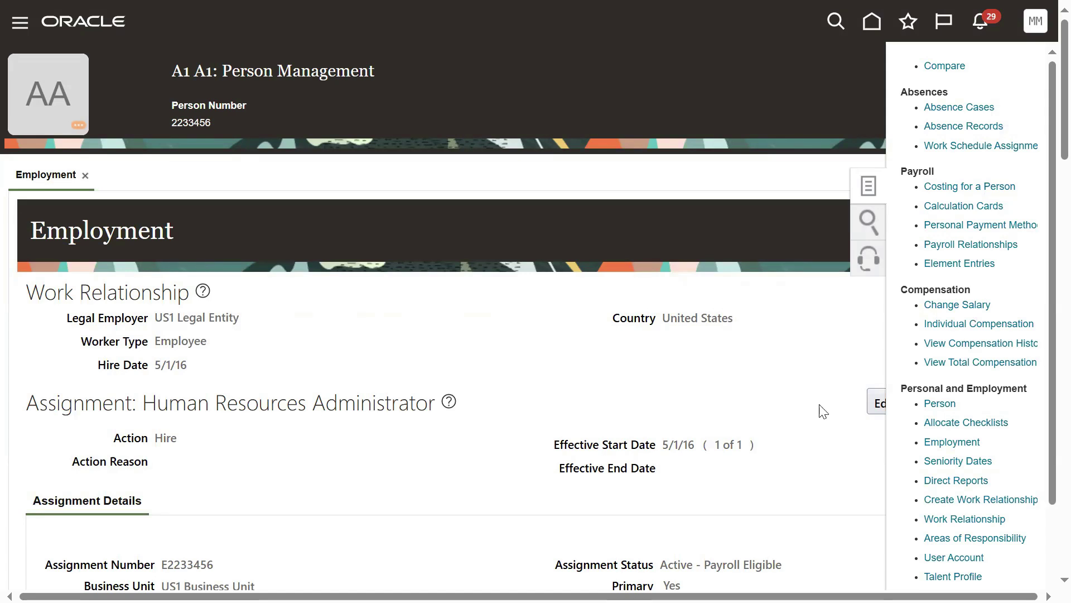
{"action": "scroll", "coordinate": [993, 431], "scroll_direction": "down", "scroll_amount": 2}
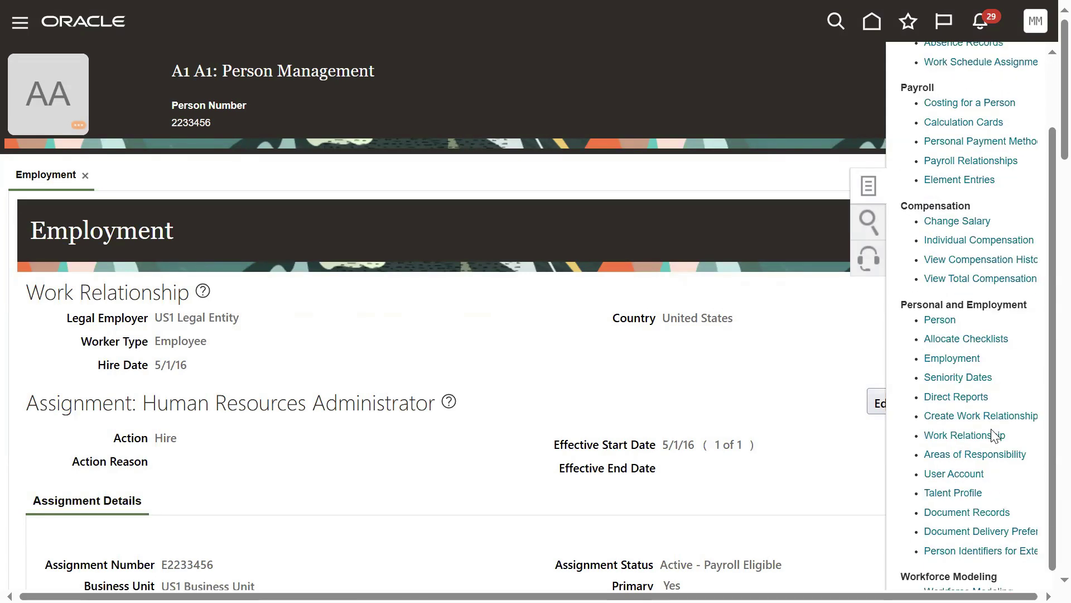
{"action": "left_click", "coordinate": [964, 382]}
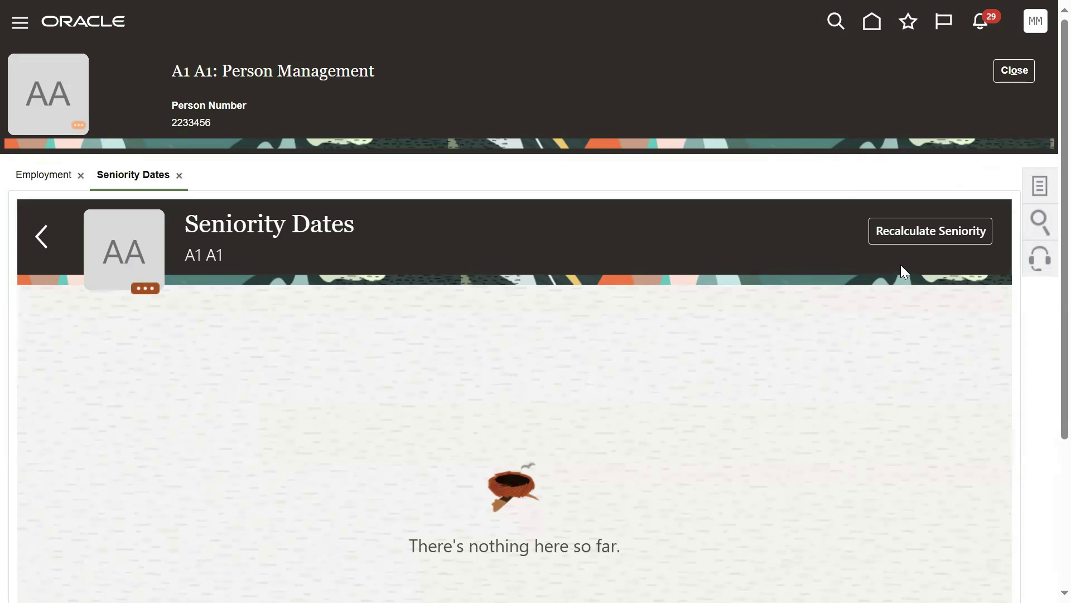
{"action": "left_click", "coordinate": [914, 235]}
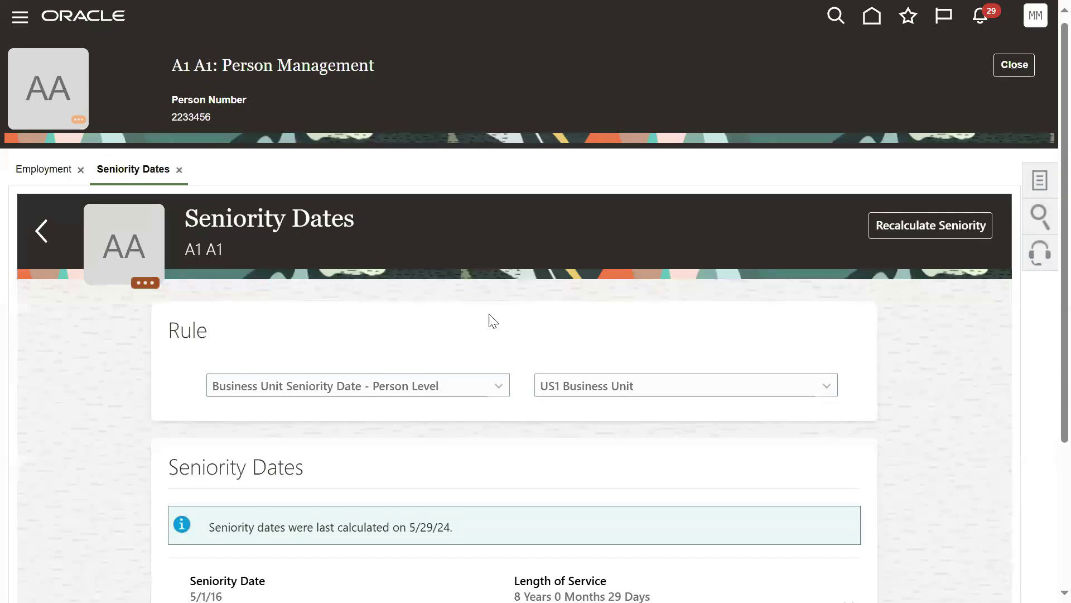
Expand the Business Unit seniority entry and inspect its rule and business unit lists unchanged.
{"action": "scroll", "coordinate": [489, 329], "scroll_direction": "down", "scroll_amount": 4}
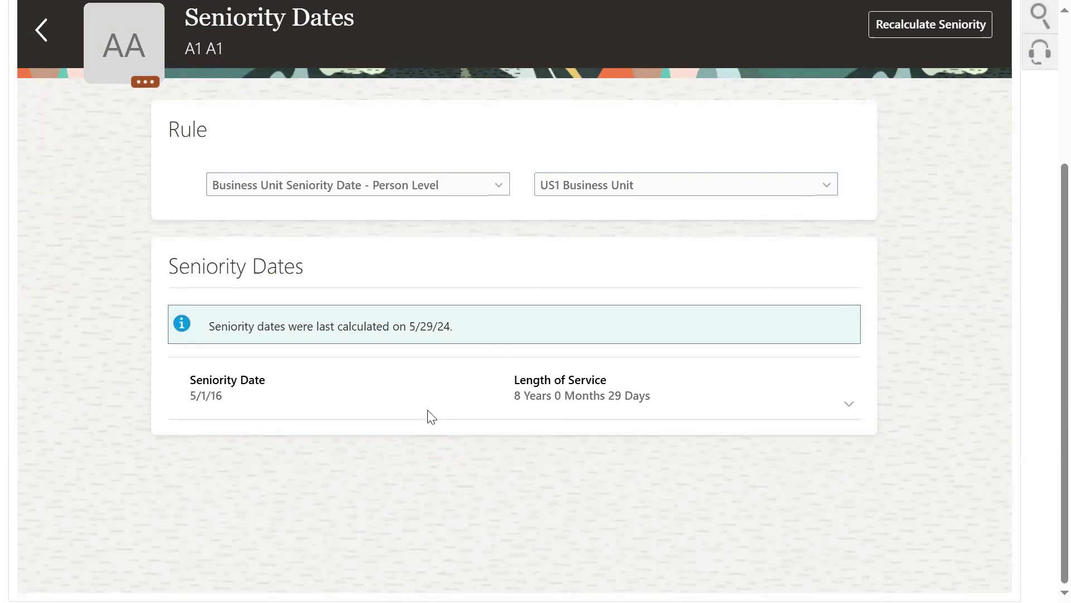
{"action": "left_click_drag", "start_coordinate": [514, 397], "coordinate": [645, 396]}
{"action": "left_click", "coordinate": [846, 405]}
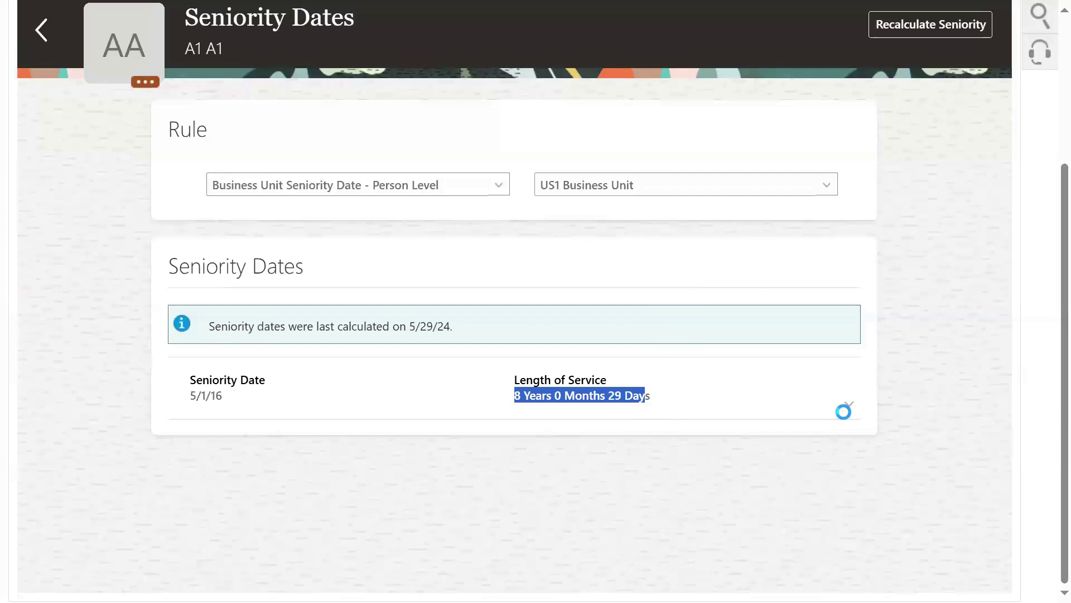
{"action": "scroll", "coordinate": [390, 446], "scroll_direction": "down", "scroll_amount": 1}
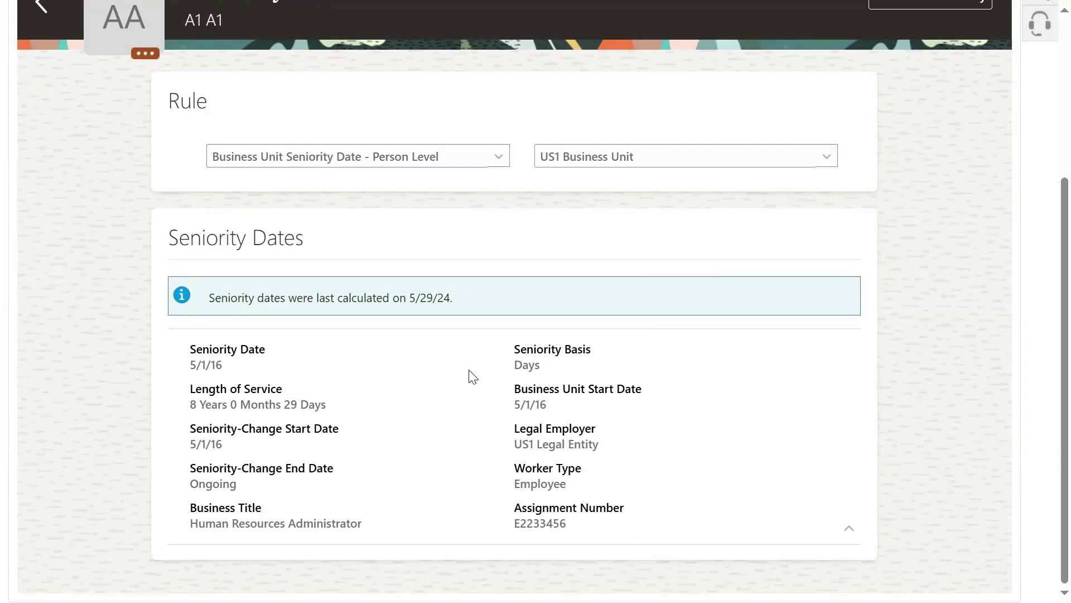
{"action": "left_click", "coordinate": [615, 166]}
{"action": "left_click", "coordinate": [583, 178]}
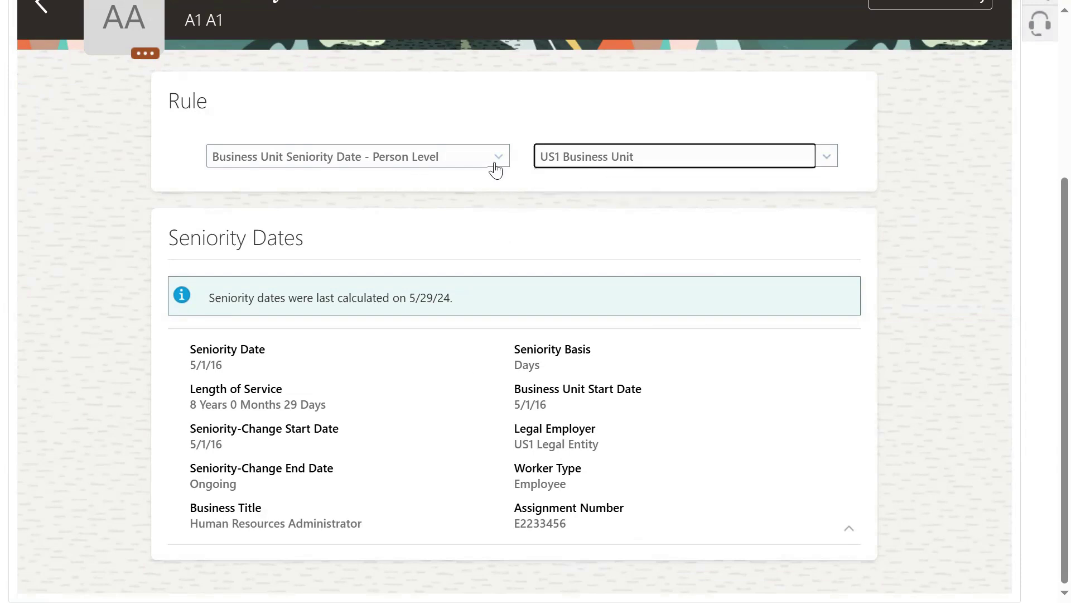
{"action": "left_click", "coordinate": [495, 168]}
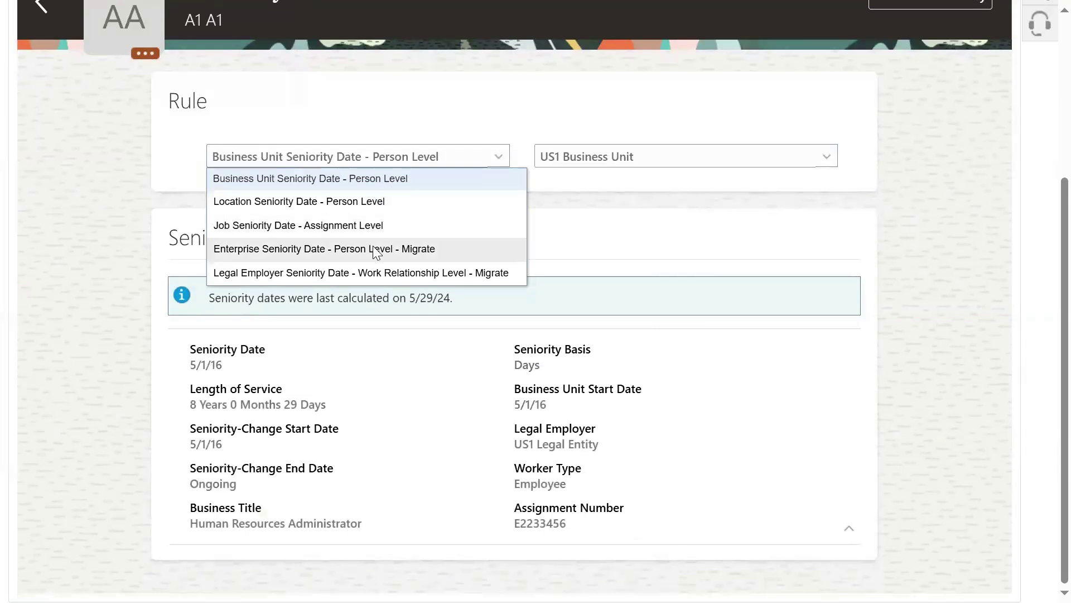
{"action": "left_click", "coordinate": [576, 227]}
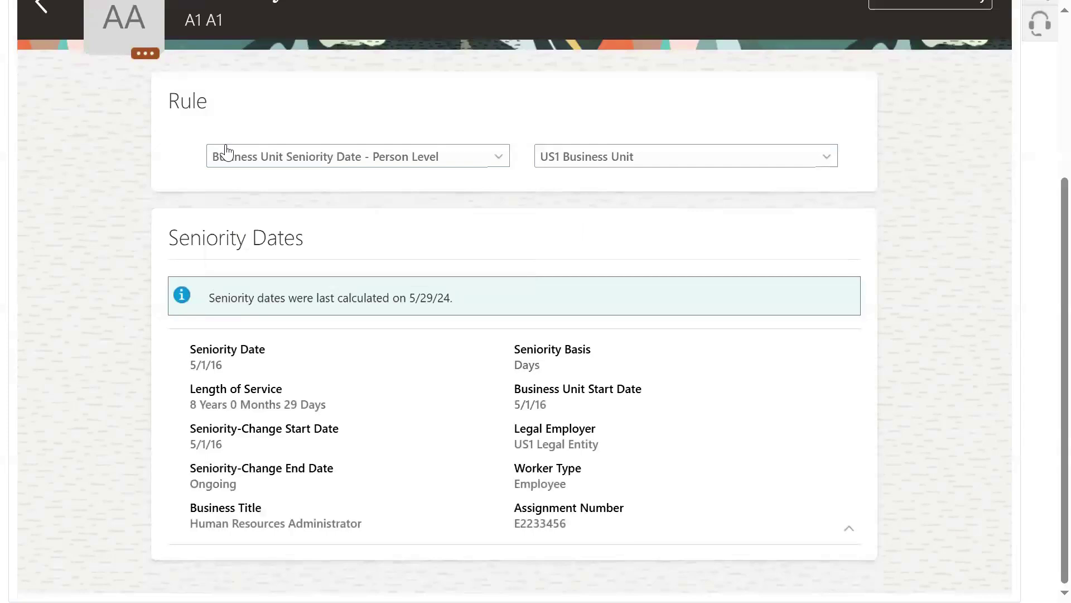
{"action": "scroll", "coordinate": [173, 168], "scroll_direction": "up", "scroll_amount": 5}
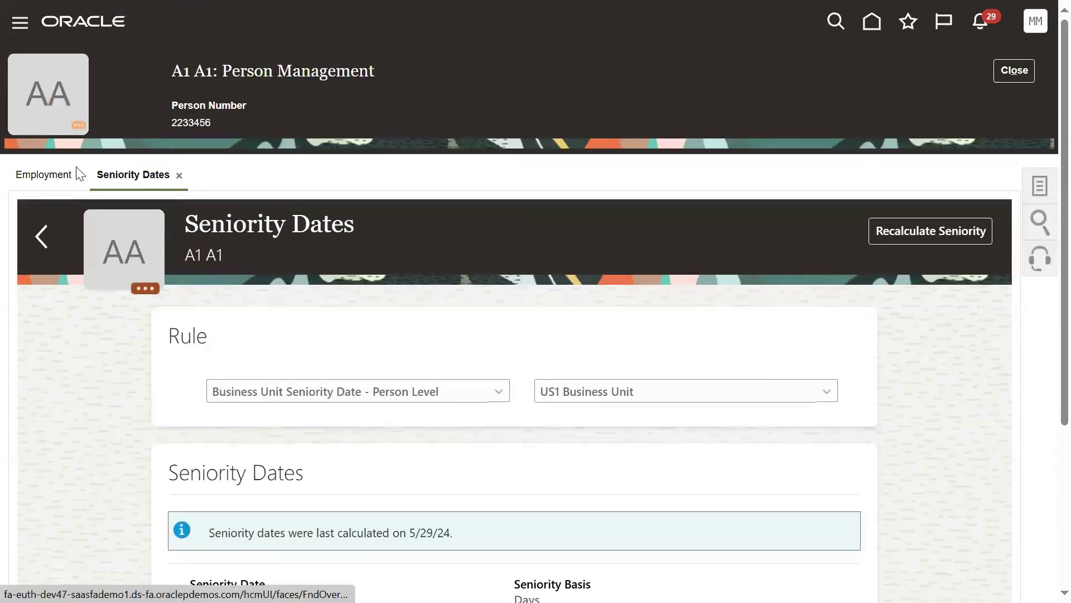
Close the Seniority Dates tab without saving and start an employment update.
{"action": "left_click", "coordinate": [180, 175]}
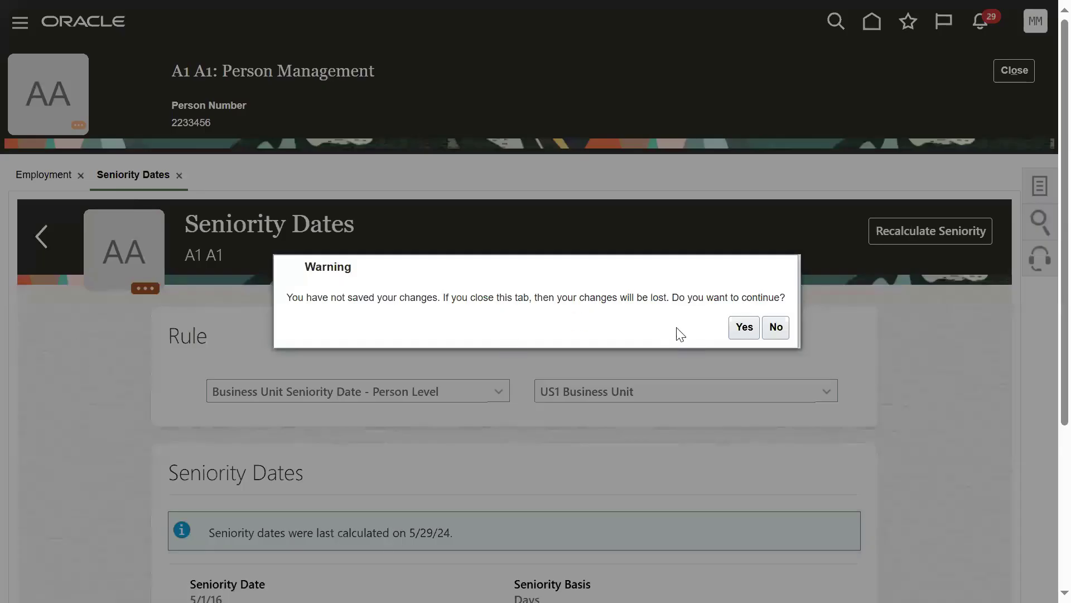
{"action": "left_click", "coordinate": [744, 328]}
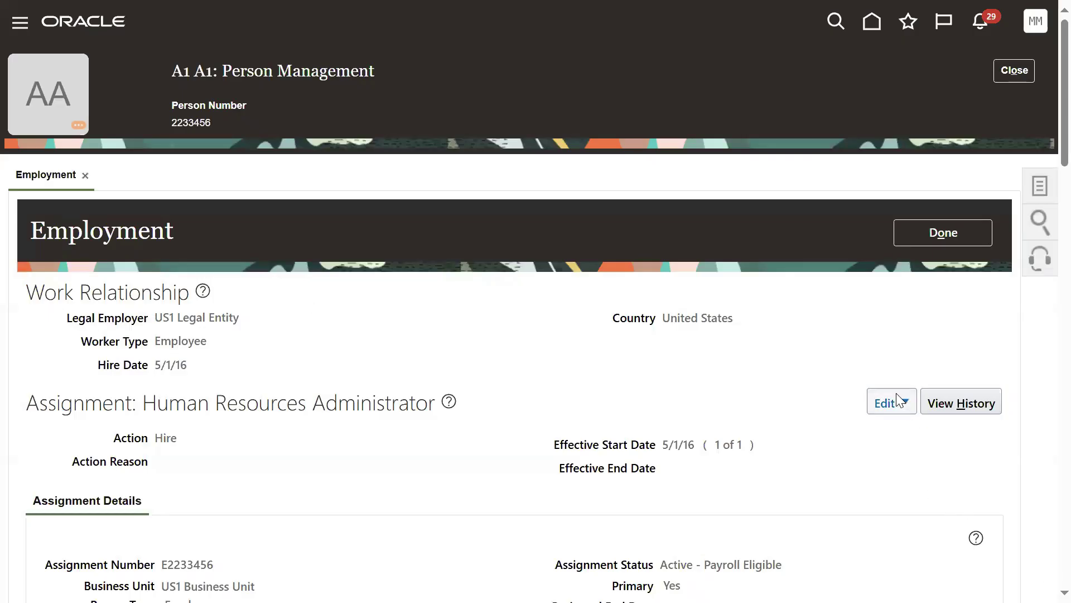
{"action": "left_click", "coordinate": [889, 402]}
{"action": "left_click", "coordinate": [905, 431]}
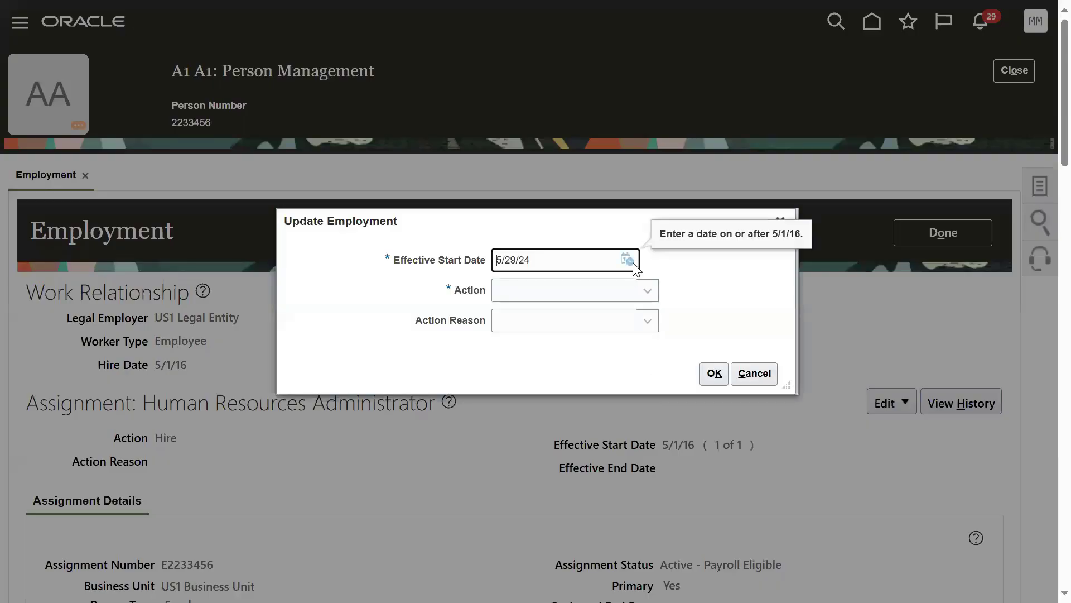
Set the effective start date to 5/13/21 with action Location Change and confirm.
{"action": "left_click", "coordinate": [627, 259]}
{"action": "left_click", "coordinate": [710, 287]}
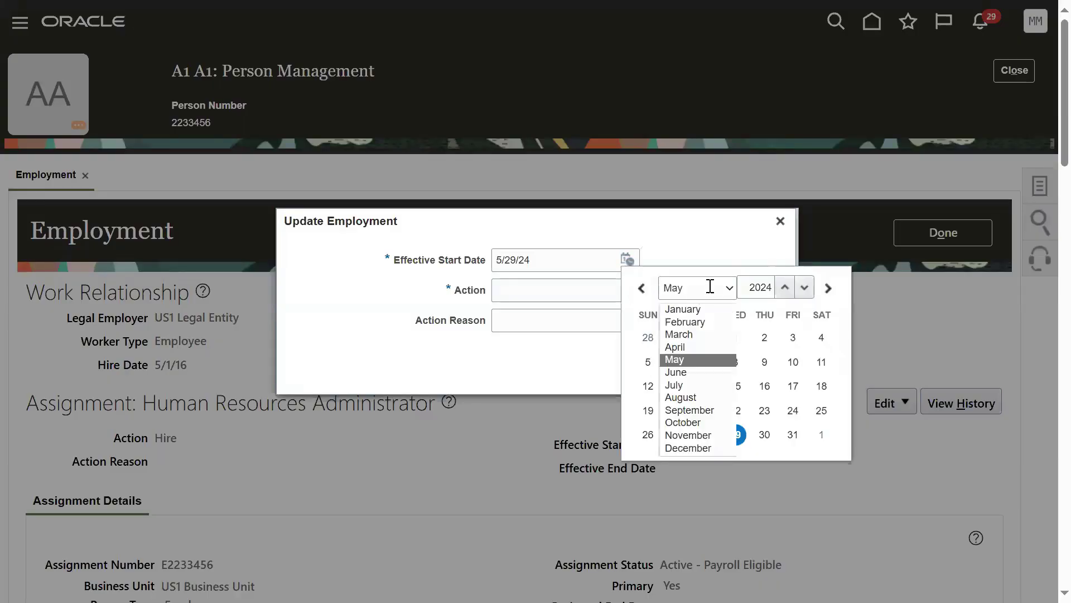
{"action": "left_click", "coordinate": [785, 287]}
{"action": "left_click", "coordinate": [804, 288]}
{"action": "left_click", "coordinate": [804, 288]}
{"action": "left_click", "coordinate": [804, 288]}
{"action": "left_click", "coordinate": [804, 288]}
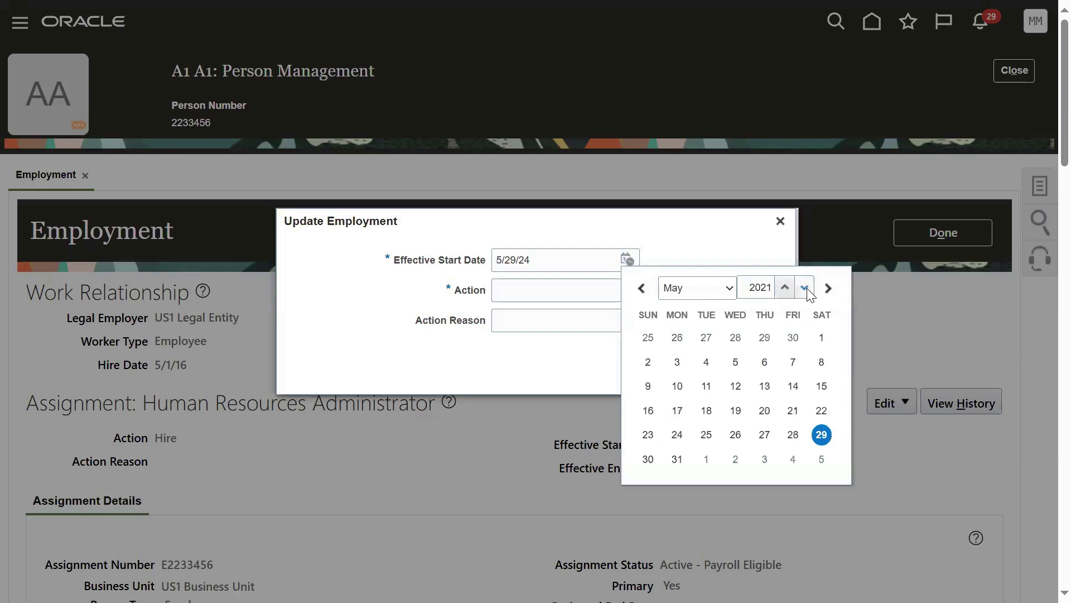
{"action": "left_click", "coordinate": [765, 386]}
{"action": "left_click", "coordinate": [619, 298]}
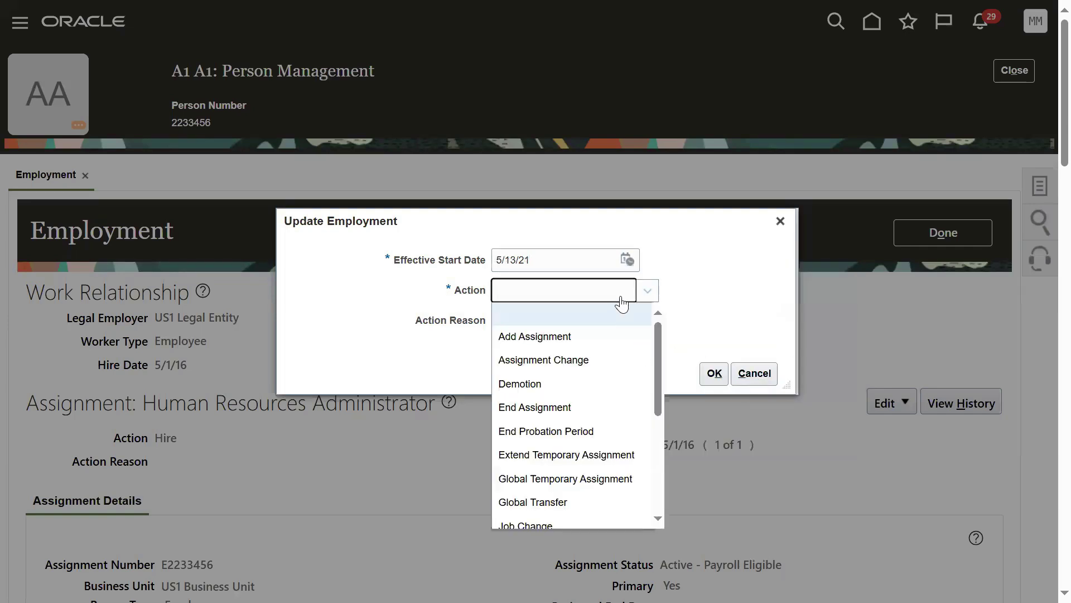
{"action": "left_click", "coordinate": [598, 290]}
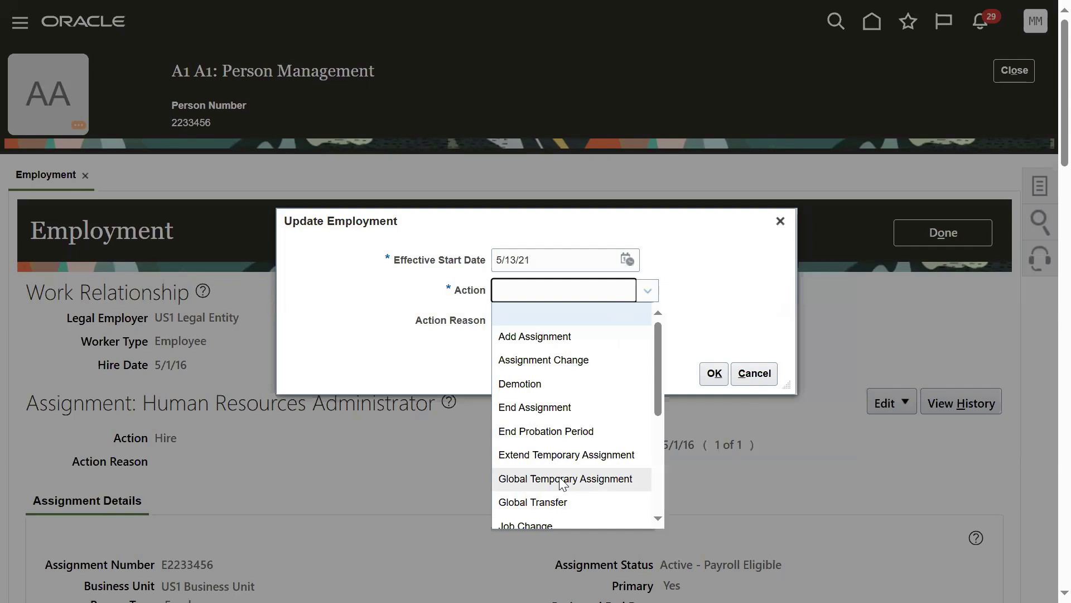
{"action": "scroll", "coordinate": [567, 469], "scroll_direction": "down", "scroll_amount": 3}
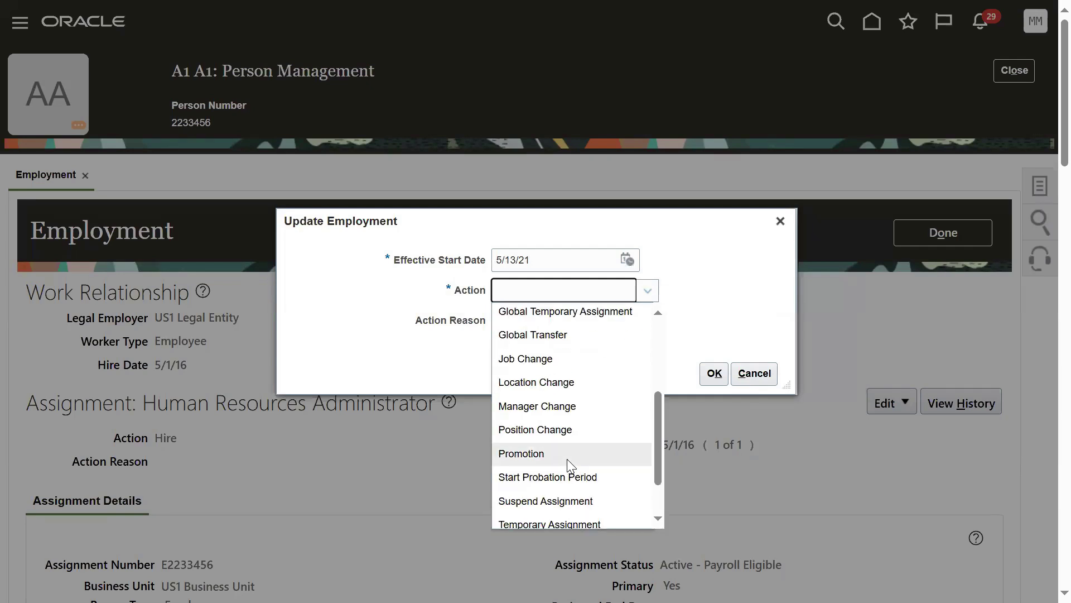
{"action": "left_click", "coordinate": [575, 382]}
{"action": "left_click", "coordinate": [712, 371]}
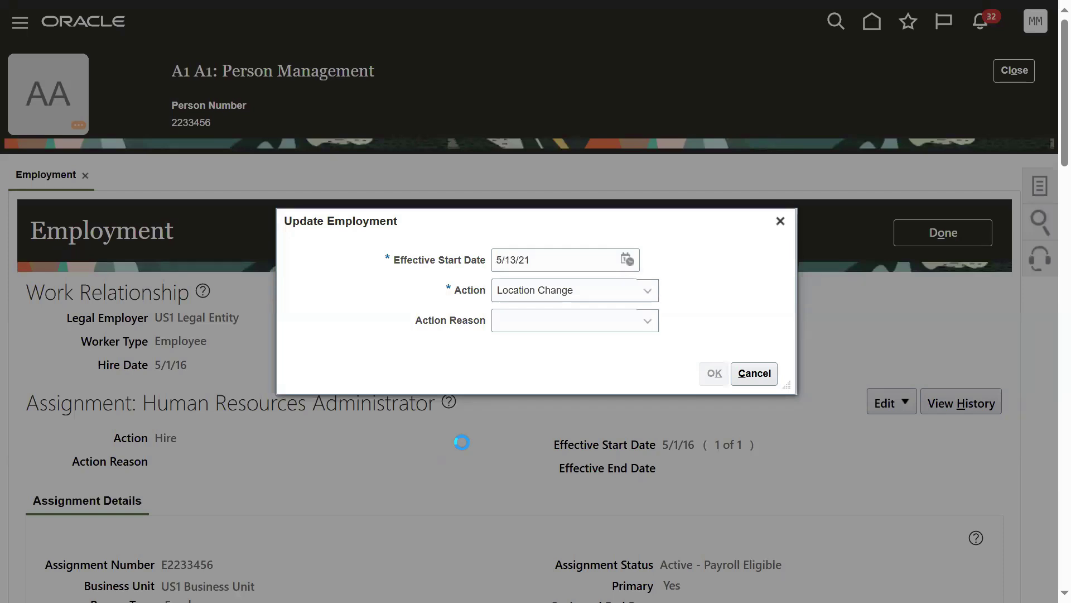
Replace the Redwood City location with New York and proceed to Review.
{"action": "scroll", "coordinate": [462, 446], "scroll_direction": "down", "scroll_amount": 10}
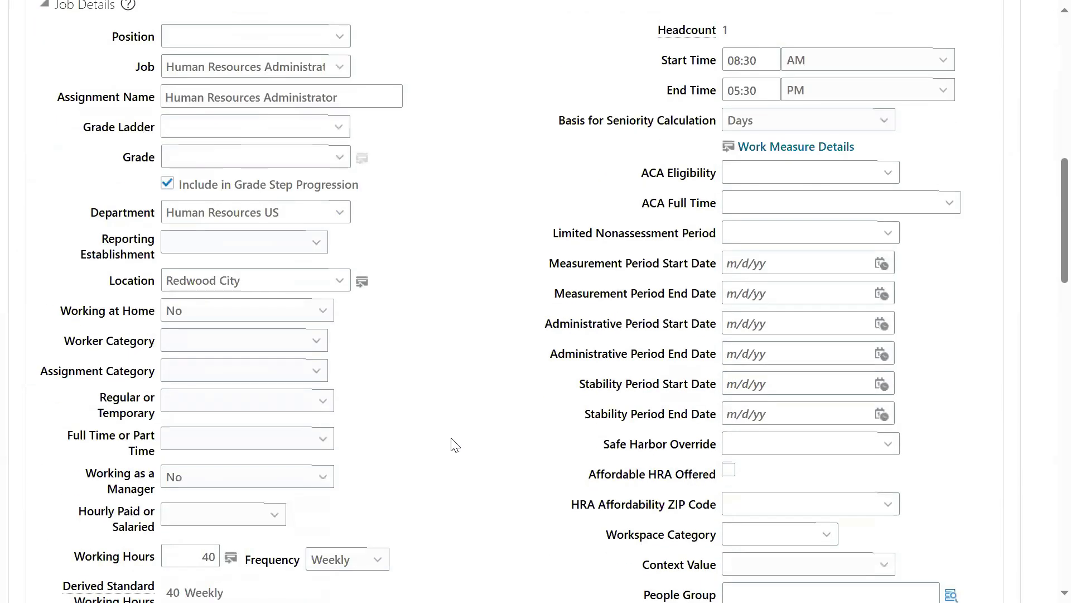
{"action": "triple_click", "coordinate": [163, 280]}
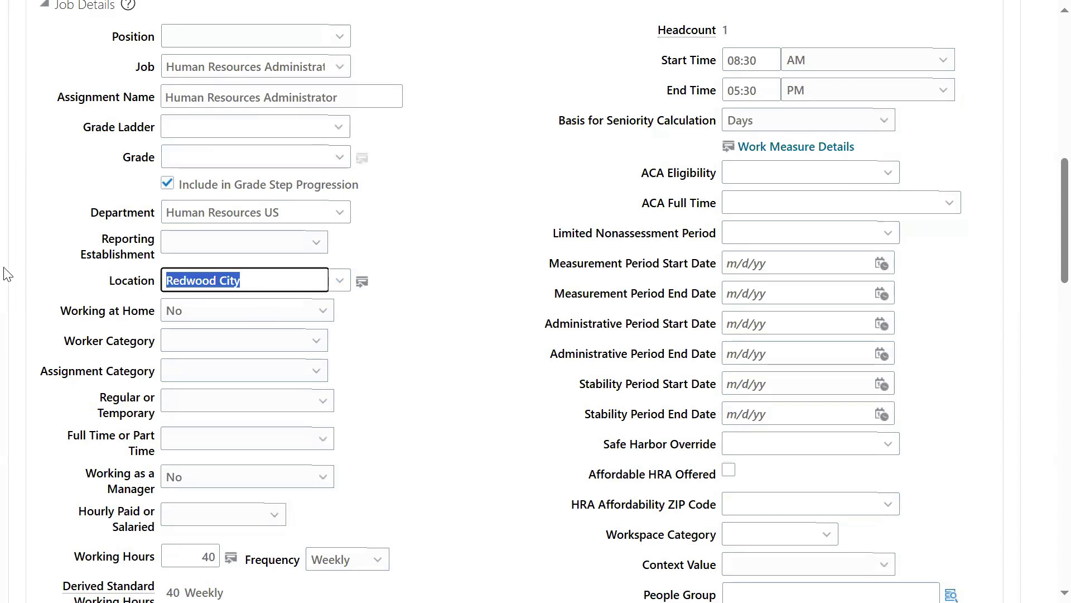
{"action": "type", "text": "New"}
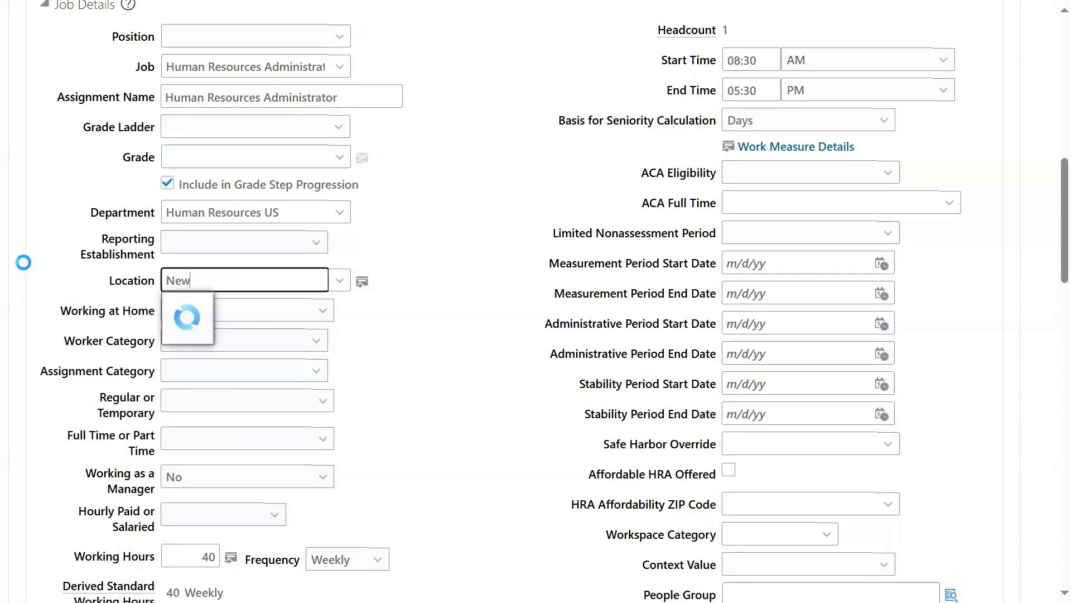
{"action": "left_click", "coordinate": [234, 303]}
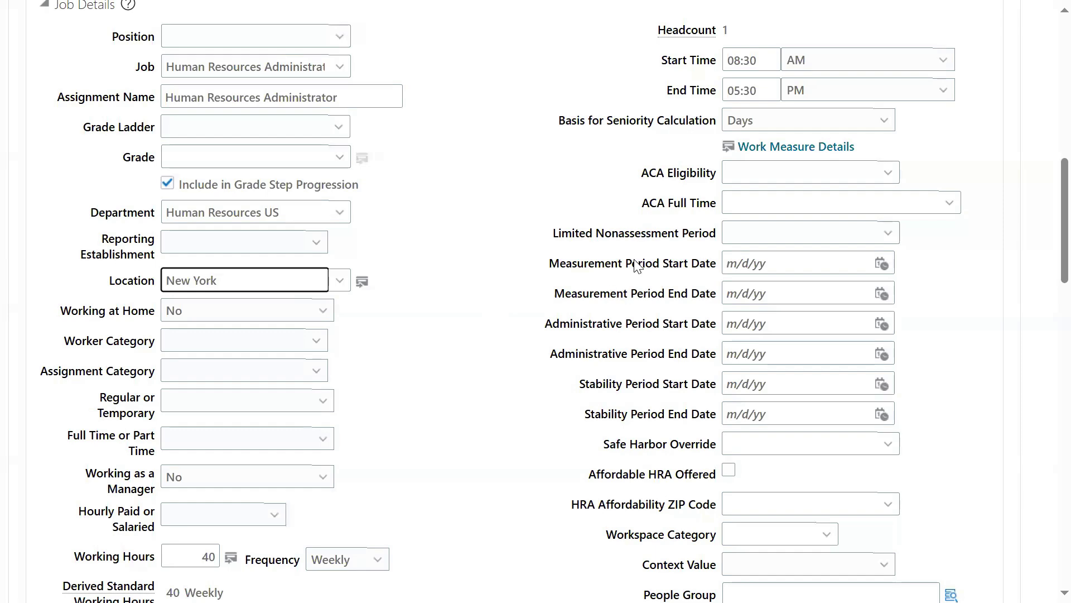
{"action": "scroll", "coordinate": [653, 240], "scroll_direction": "up", "scroll_amount": 10}
{"action": "left_click", "coordinate": [650, 227]}
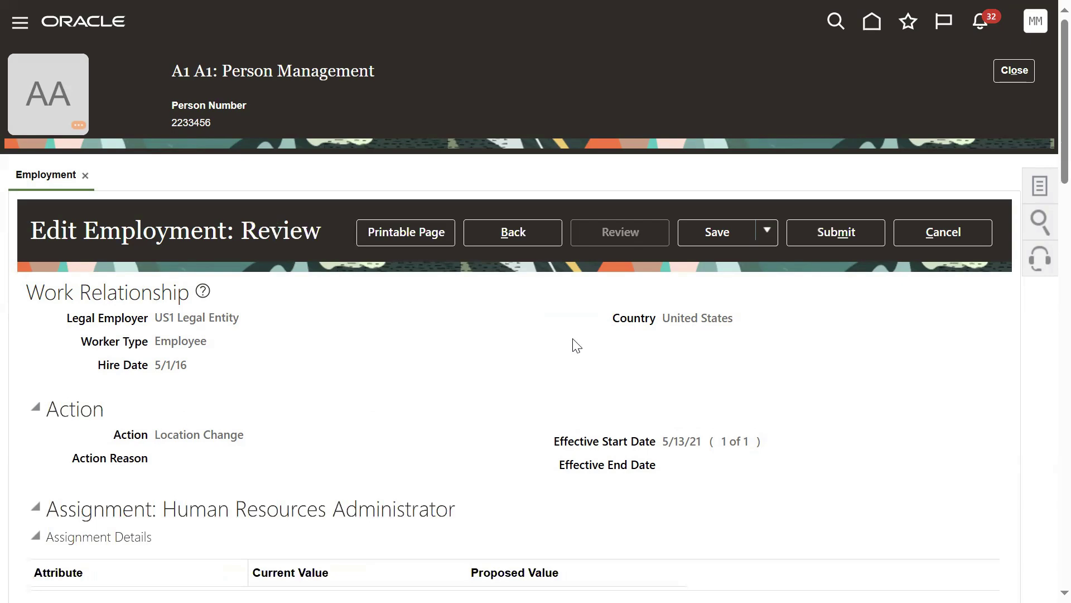
Submit the location change, confirm the warning and acknowledgement, and finish the employment record.
{"action": "left_click", "coordinate": [806, 238]}
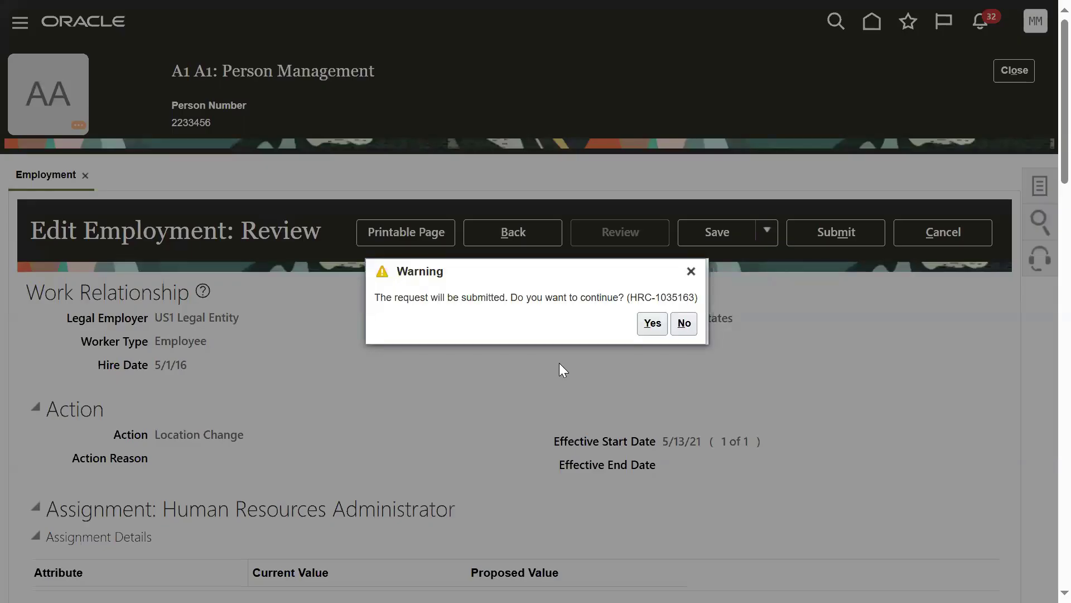
{"action": "left_click", "coordinate": [652, 322]}
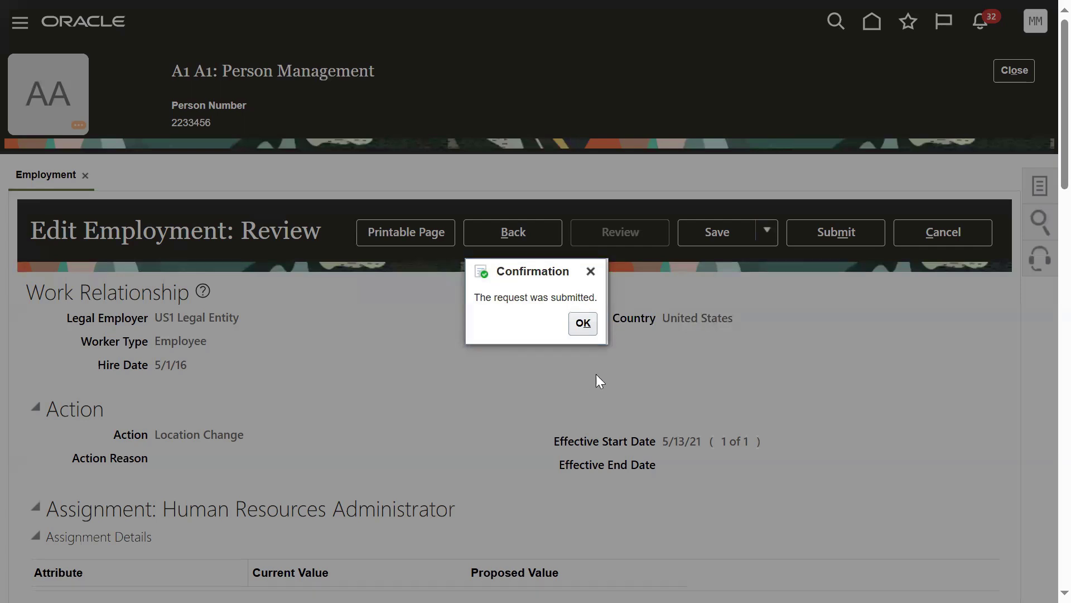
{"action": "left_click", "coordinate": [583, 324]}
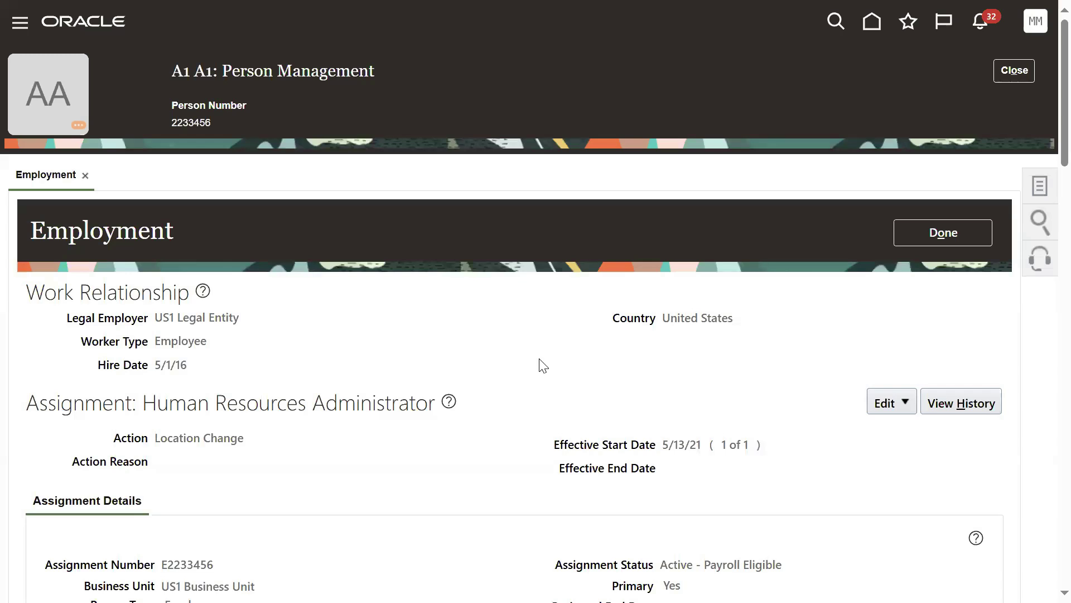
{"action": "left_click", "coordinate": [899, 231]}
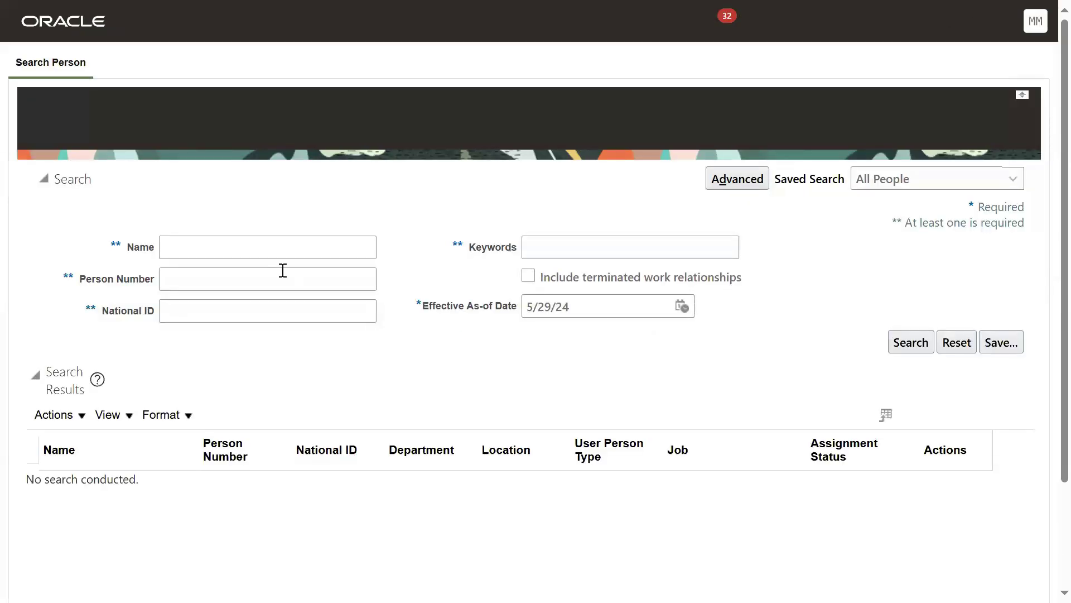
Search Person Management for people named 'A1'.
{"action": "left_click", "coordinate": [268, 249]}
{"action": "type", "text": "A1"}
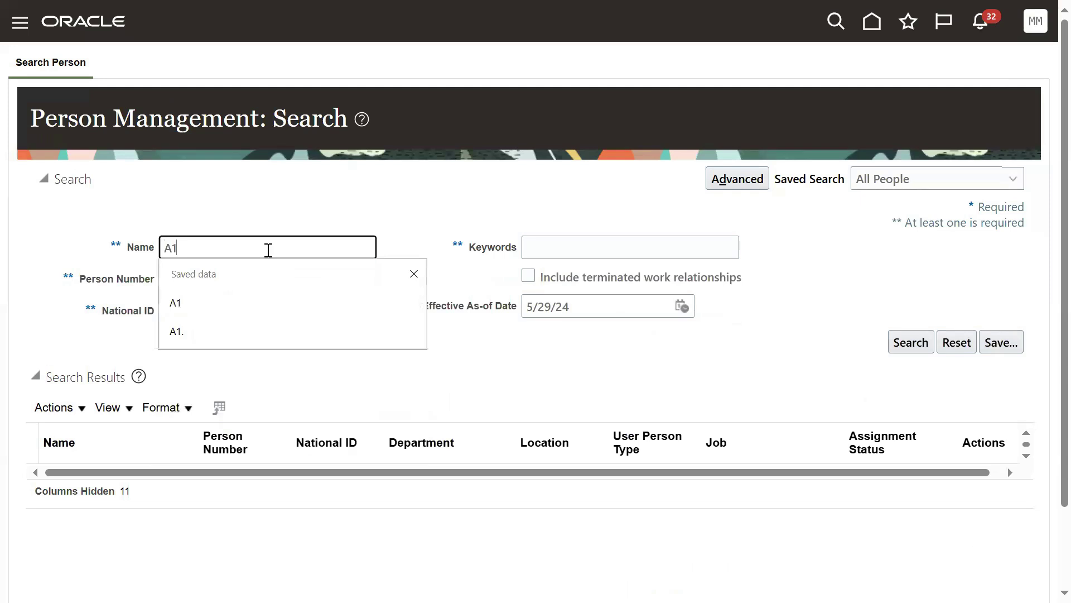
{"action": "left_click", "coordinate": [908, 344]}
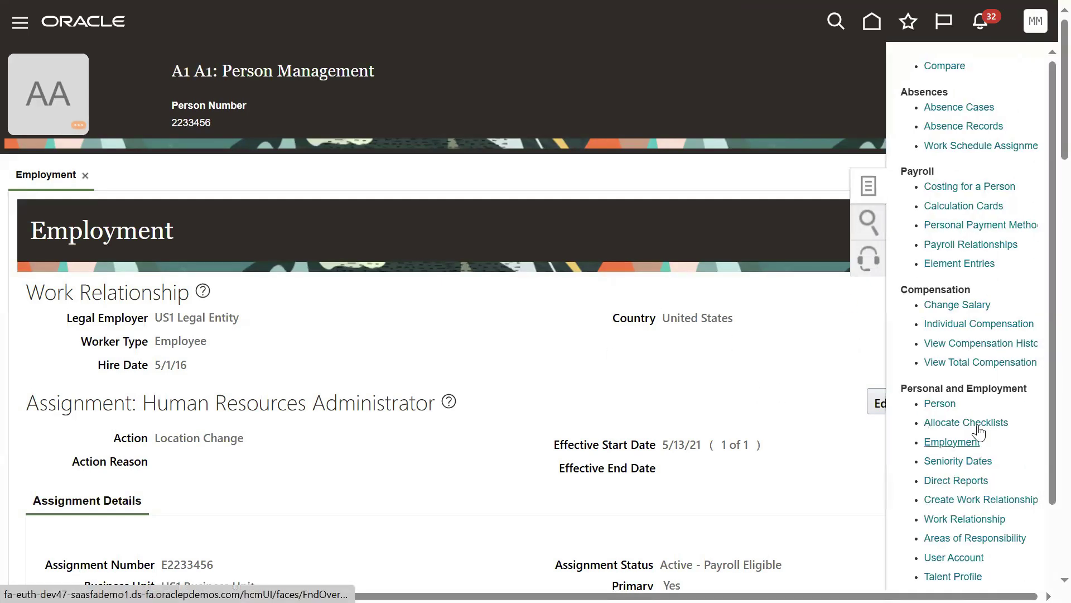
Open A1 A1's Seniority Dates with the Location Seniority Date - Person Level rule, then return to Employment.
{"action": "left_click", "coordinate": [976, 462]}
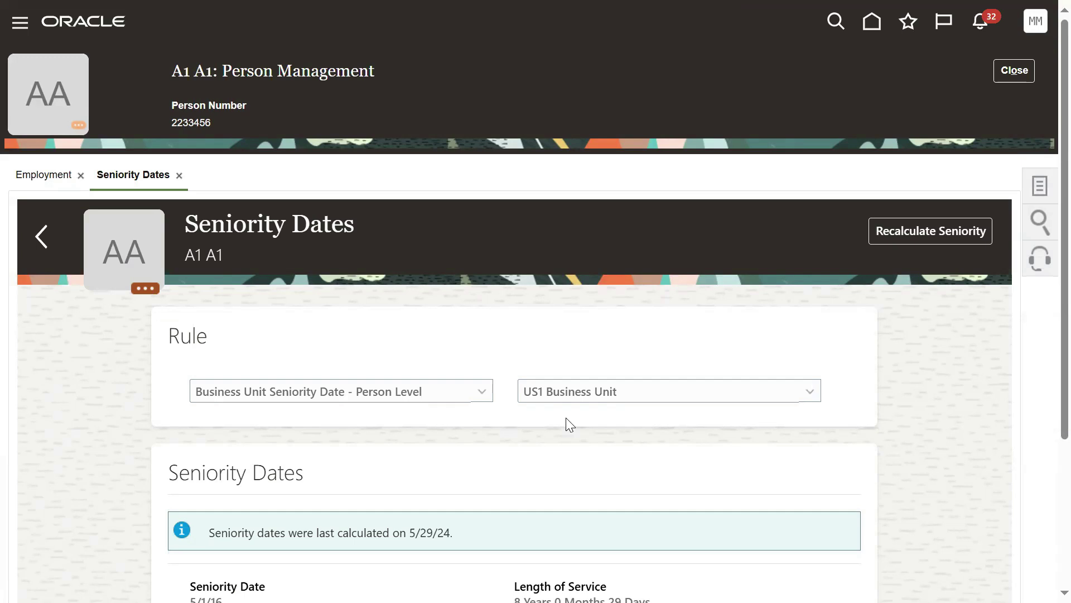
{"action": "scroll", "coordinate": [400, 419], "scroll_direction": "down", "scroll_amount": 4}
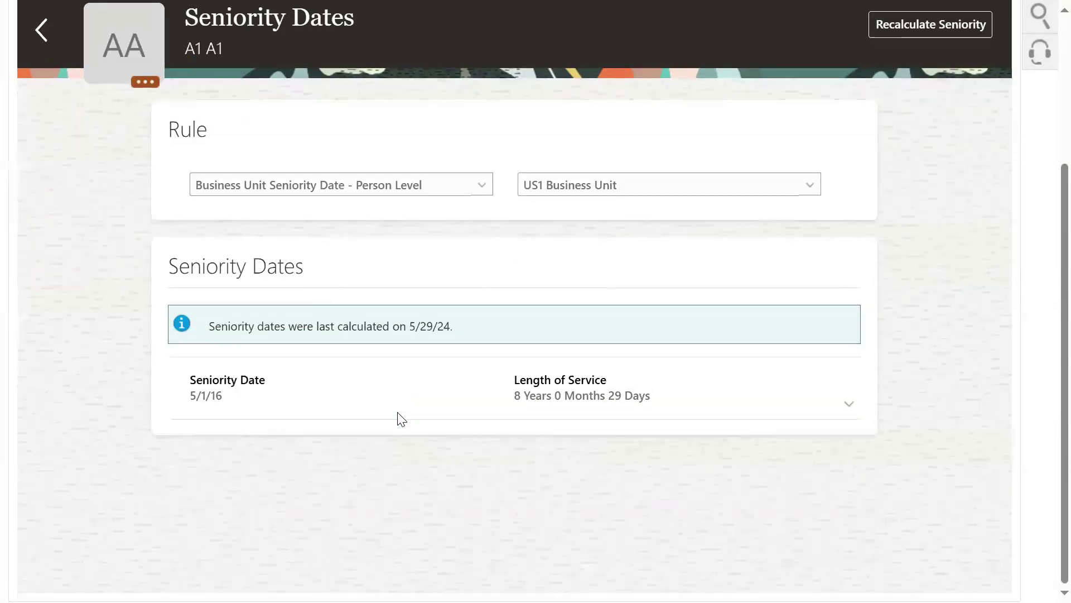
{"action": "left_click", "coordinate": [476, 188]}
{"action": "left_click", "coordinate": [366, 232]}
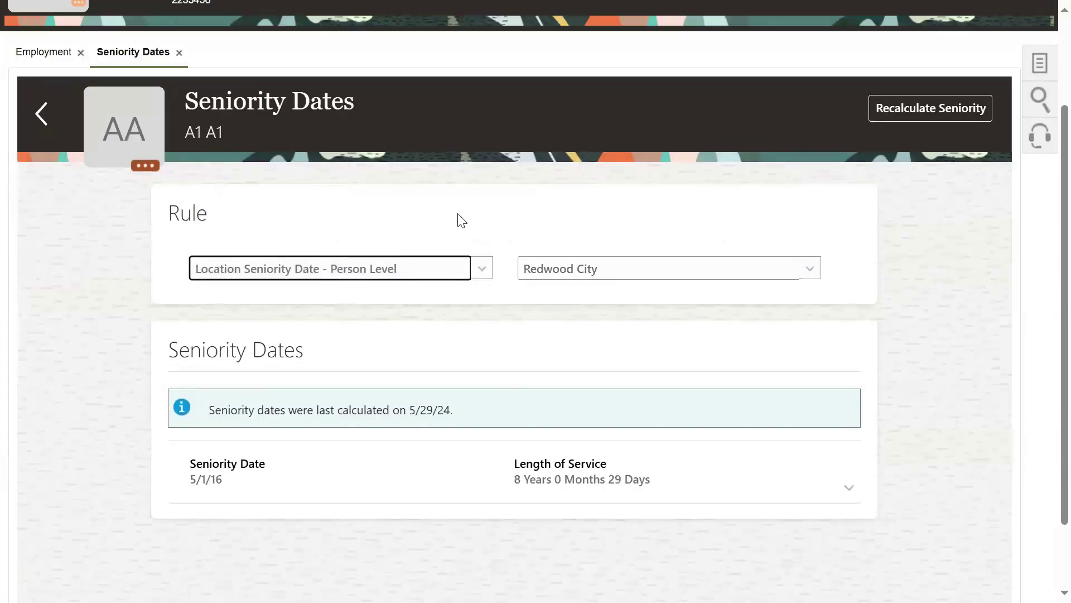
{"action": "left_click", "coordinate": [806, 274]}
{"action": "left_click", "coordinate": [801, 221]}
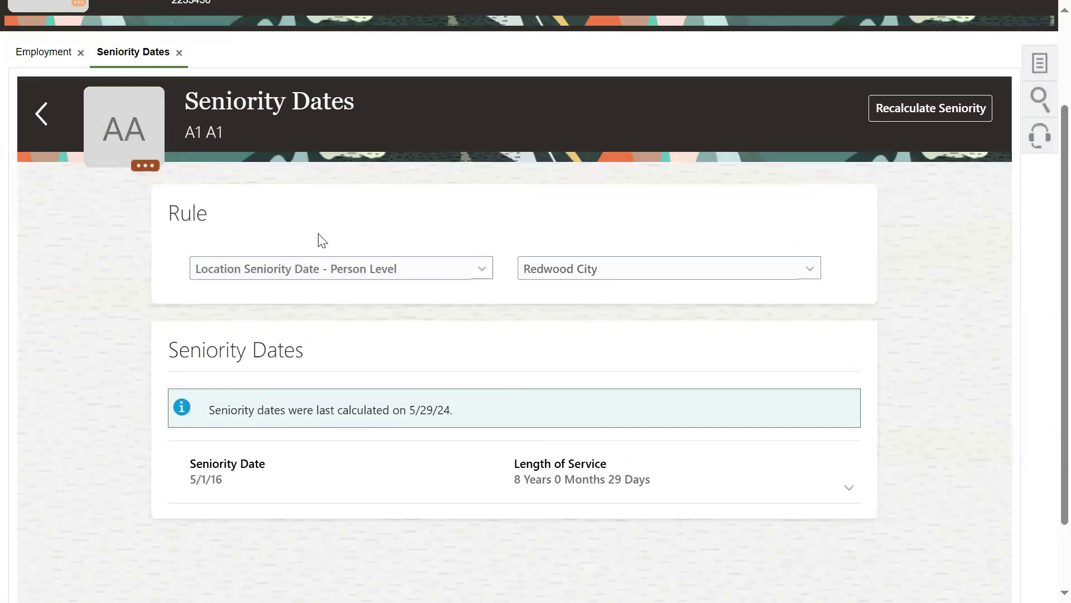
{"action": "scroll", "coordinate": [321, 239], "scroll_direction": "up", "scroll_amount": 2}
{"action": "left_click", "coordinate": [48, 138]}
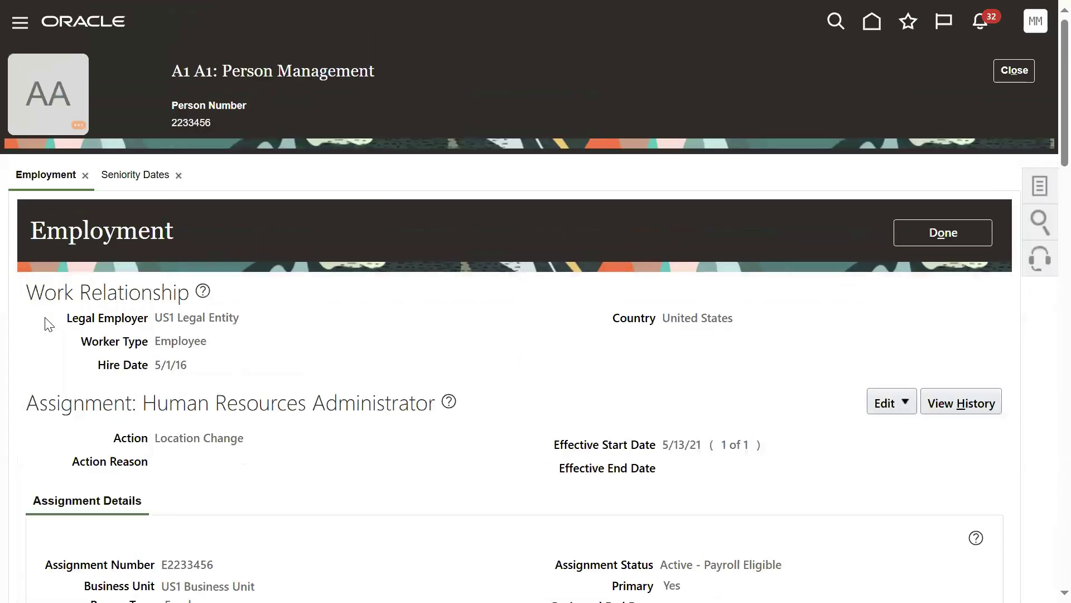
Check the Location on the Employment page, then return to Seniority Dates and review the rule's locations.
{"action": "scroll", "coordinate": [383, 393], "scroll_direction": "down", "scroll_amount": 6}
{"action": "scroll", "coordinate": [216, 375], "scroll_direction": "down", "scroll_amount": 3}
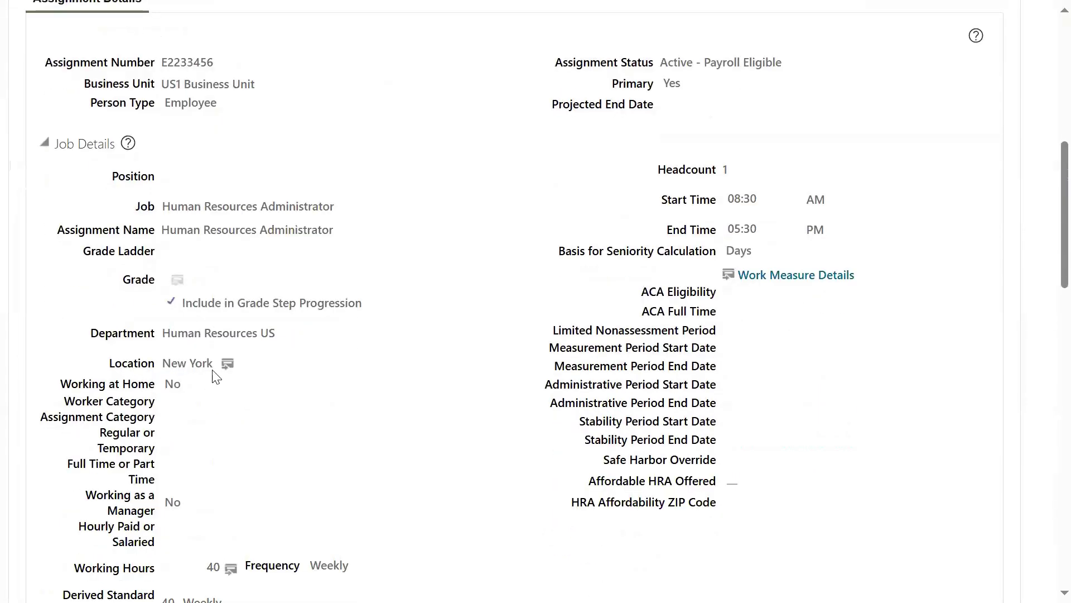
{"action": "scroll", "coordinate": [610, 289], "scroll_direction": "up", "scroll_amount": 1}
{"action": "scroll", "coordinate": [610, 289], "scroll_direction": "up", "scroll_amount": 7}
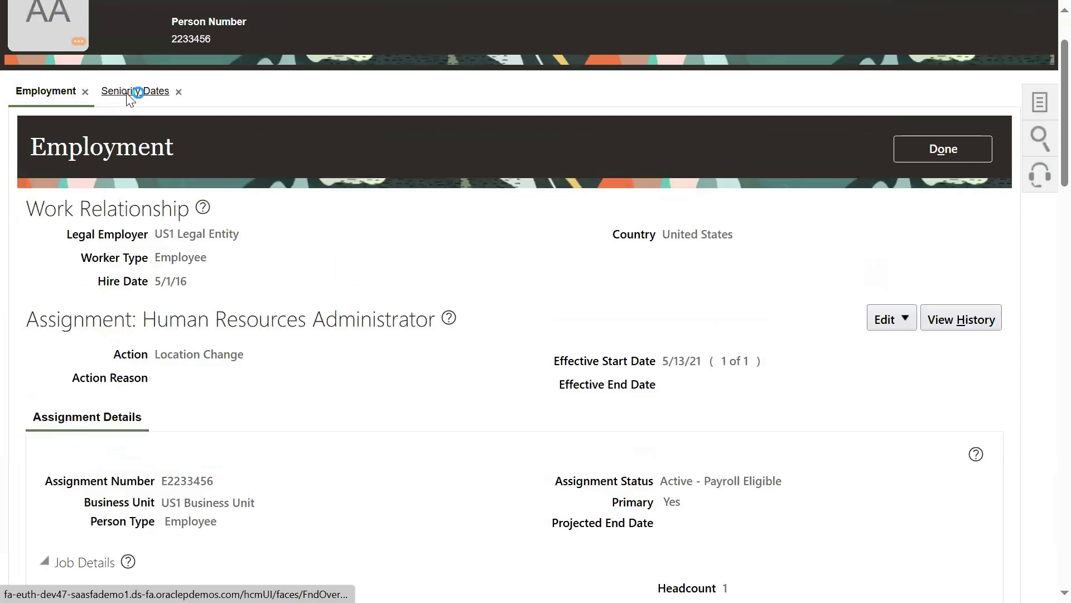
{"action": "left_click", "coordinate": [132, 91]}
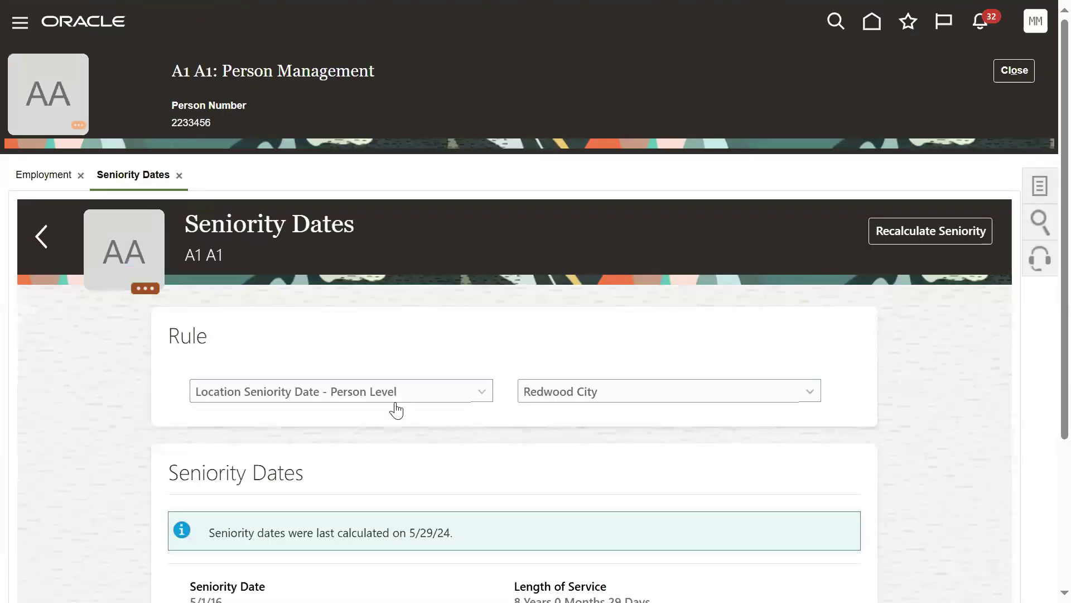
{"action": "scroll", "coordinate": [397, 410], "scroll_direction": "down", "scroll_amount": 2}
{"action": "left_click", "coordinate": [613, 312]}
Recalculate A1 A1's seniority and expand the US1 Business Unit seniority date row showing 5/1/16.
{"action": "left_click", "coordinate": [981, 151]}
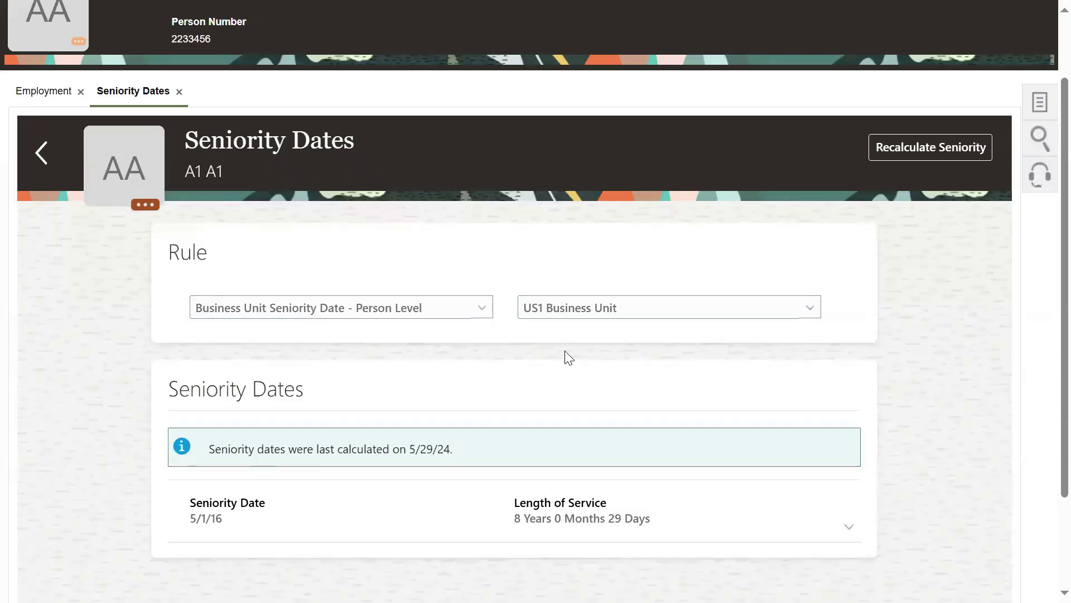
{"action": "scroll", "coordinate": [592, 341], "scroll_direction": "down", "scroll_amount": 2}
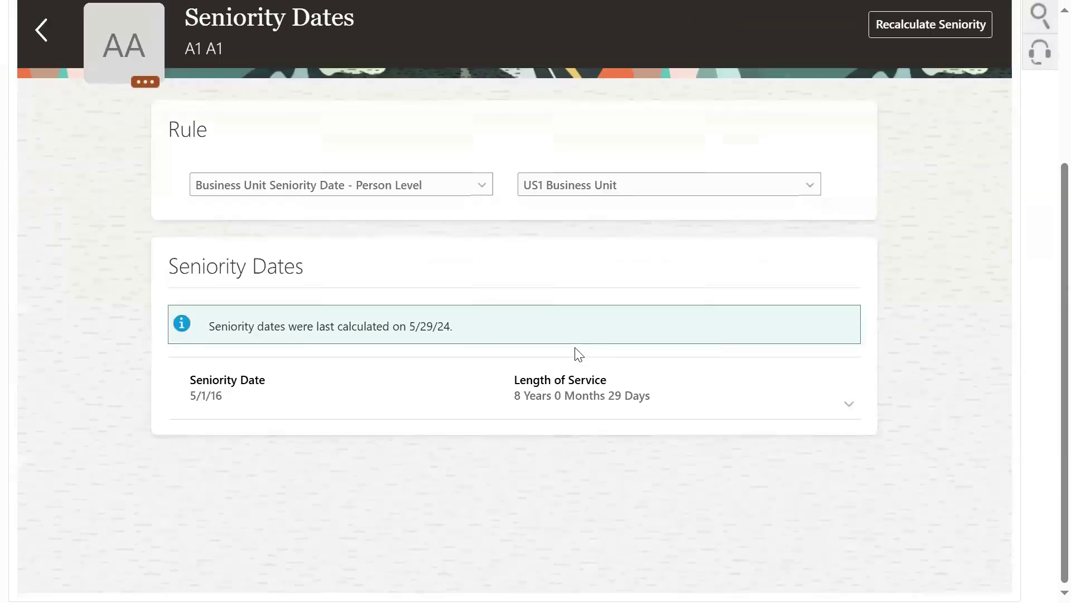
{"action": "left_click", "coordinate": [849, 405]}
{"action": "scroll", "coordinate": [307, 399], "scroll_direction": "down", "scroll_amount": 1}
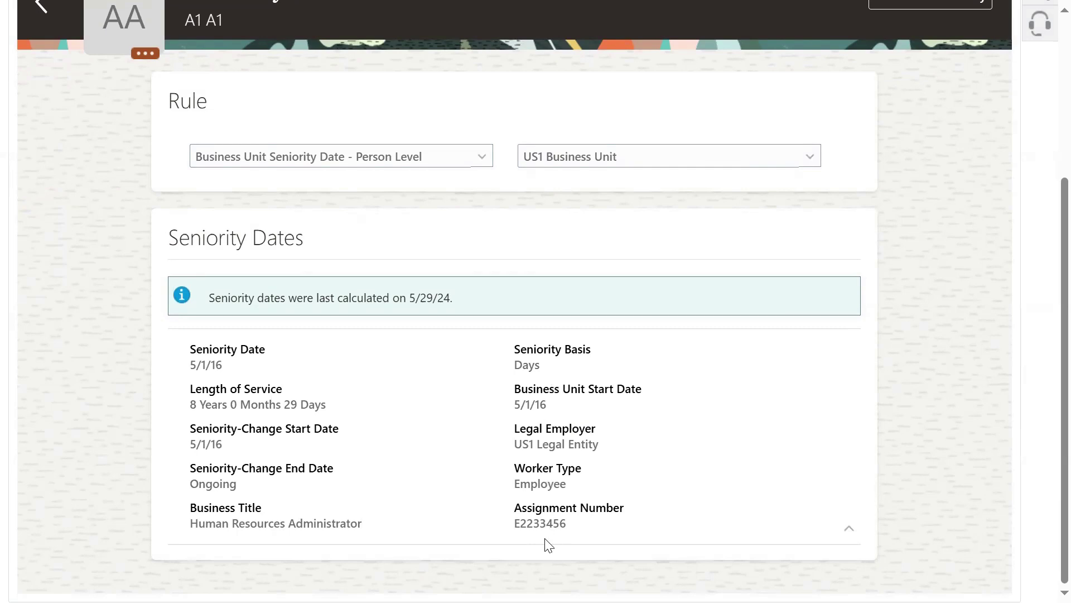
{"action": "scroll", "coordinate": [451, 495], "scroll_direction": "up", "scroll_amount": 2}
{"action": "scroll", "coordinate": [451, 496], "scroll_direction": "up", "scroll_amount": 2}
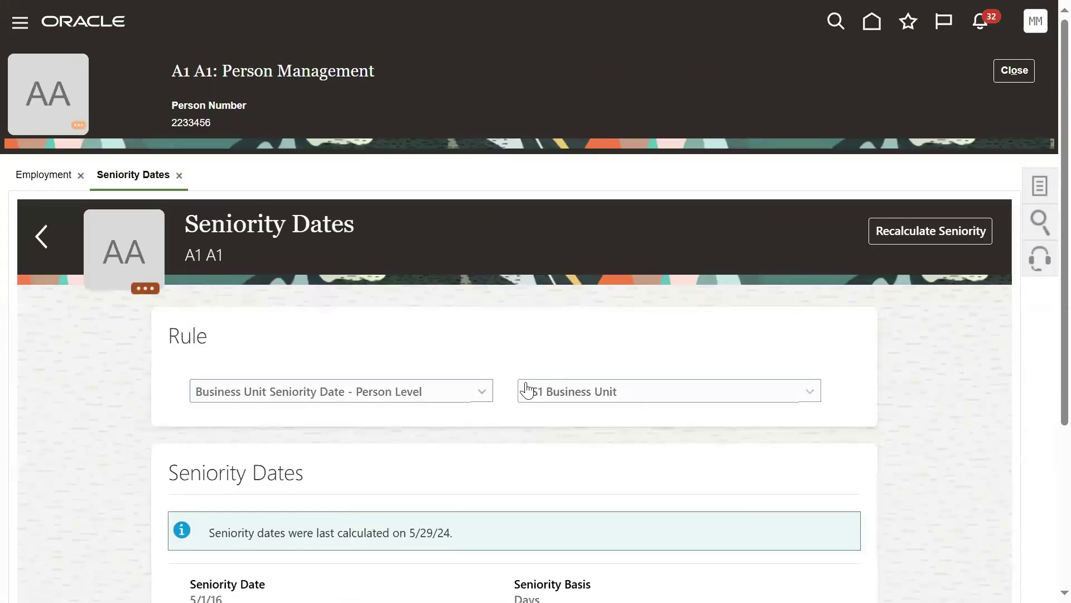
Switch the rule to Location Seniority Date - Person Level and note New York's 5/13/21 value.
{"action": "left_click", "coordinate": [456, 391]}
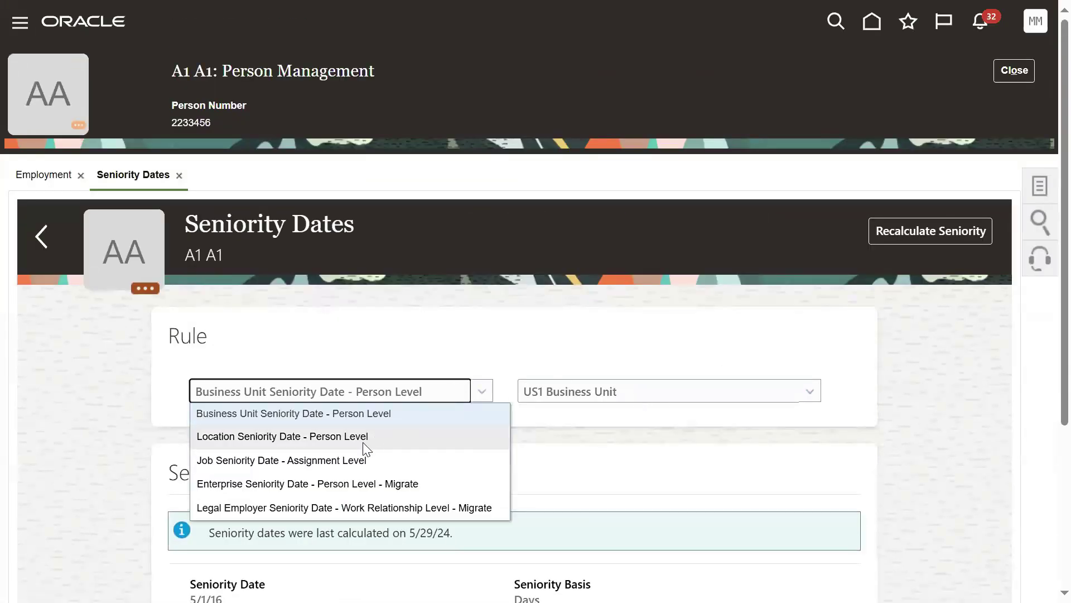
{"action": "left_click", "coordinate": [284, 437]}
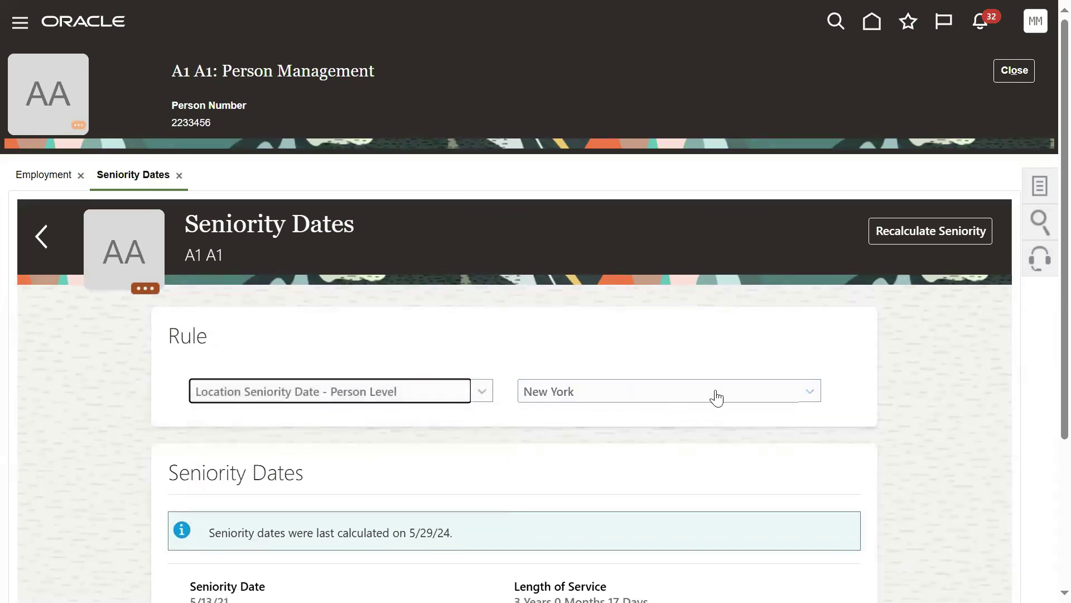
{"action": "scroll", "coordinate": [593, 240], "scroll_direction": "down", "scroll_amount": 3}
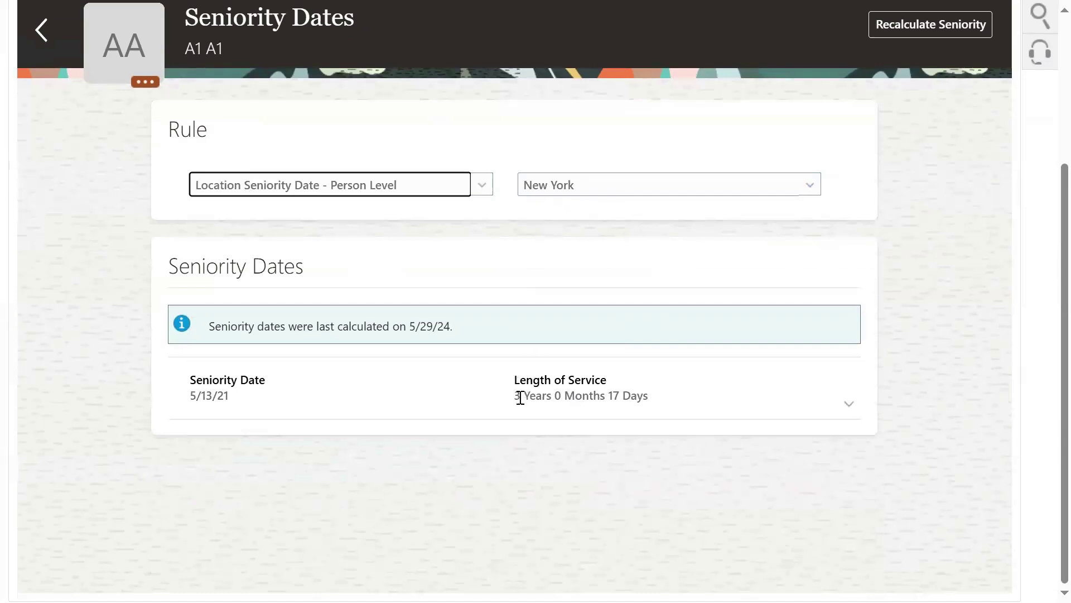
{"action": "left_click_drag", "start_coordinate": [514, 395], "coordinate": [561, 395]}
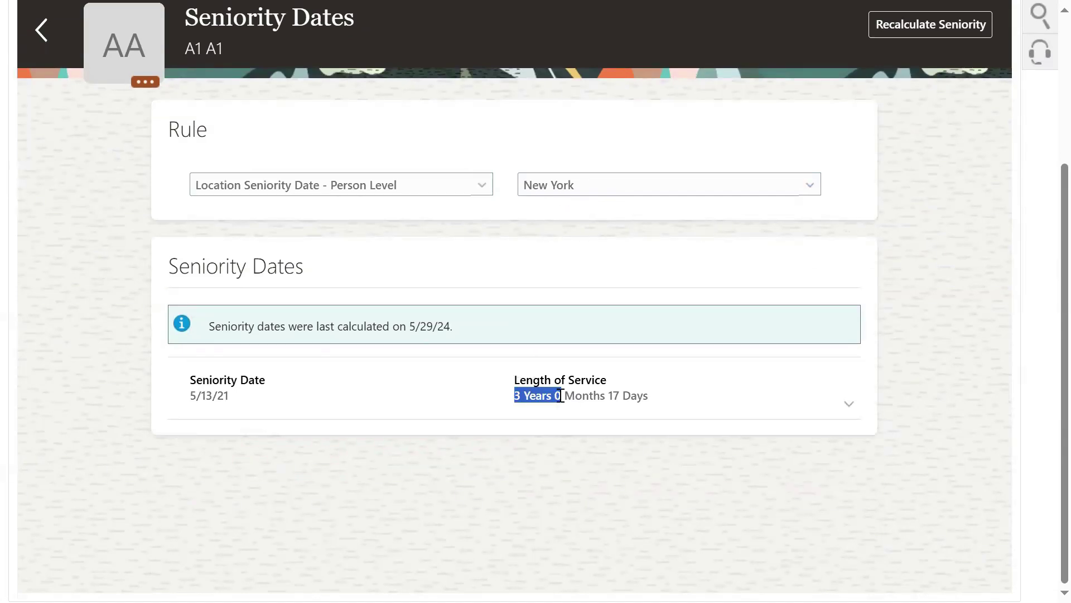
Switch the location to Redwood City, showing 5/1/16 and 5 Years 0 Months 12 Days.
{"action": "left_click", "coordinate": [661, 185]}
{"action": "left_click", "coordinate": [581, 240]}
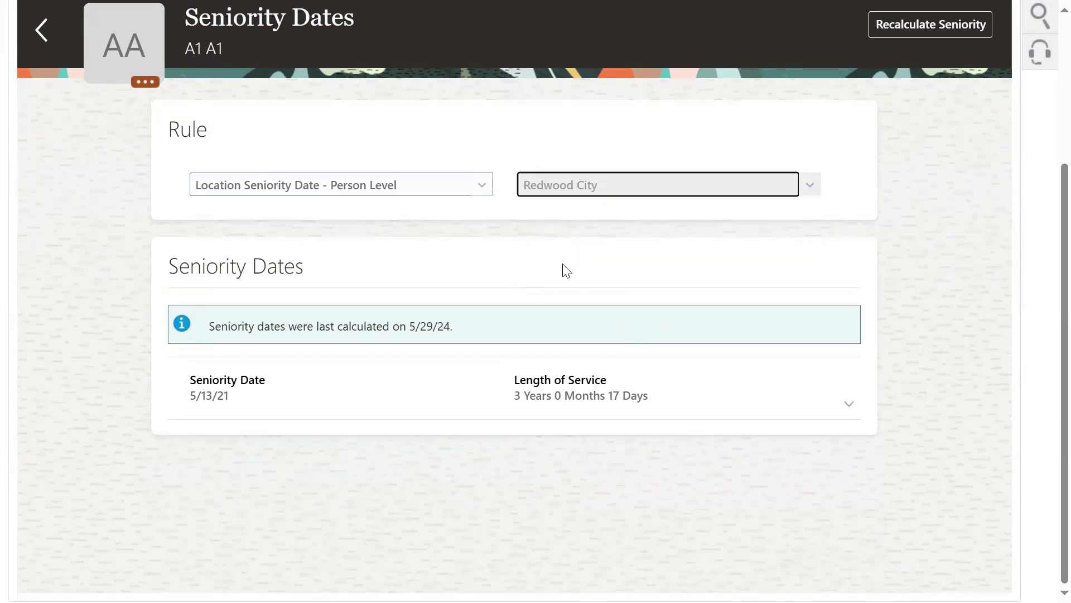
{"action": "left_click_drag", "start_coordinate": [516, 402], "coordinate": [625, 399]}
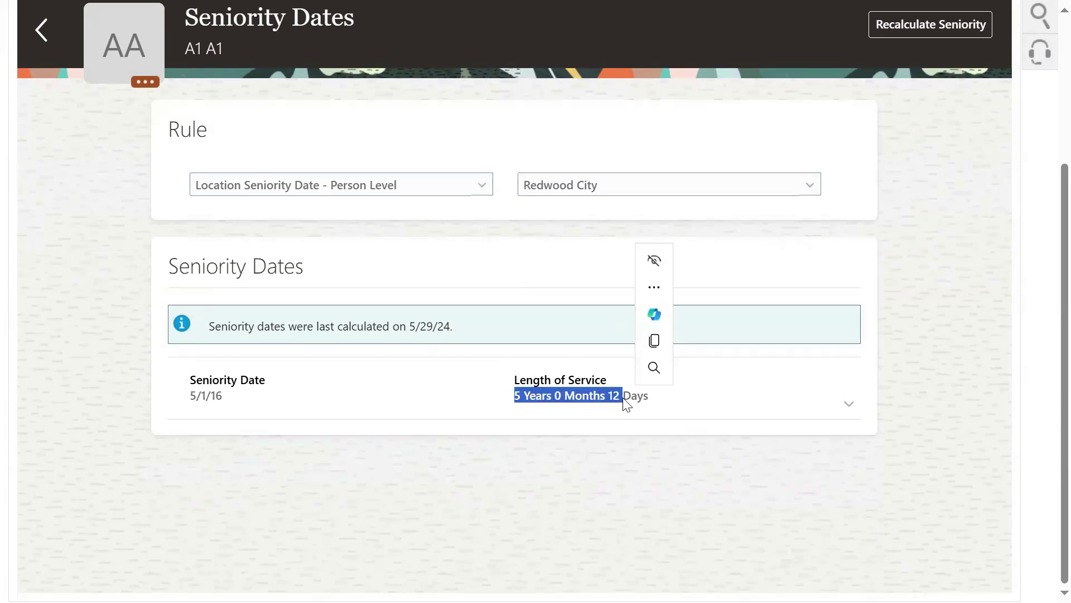
{"action": "left_click", "coordinate": [547, 523]}
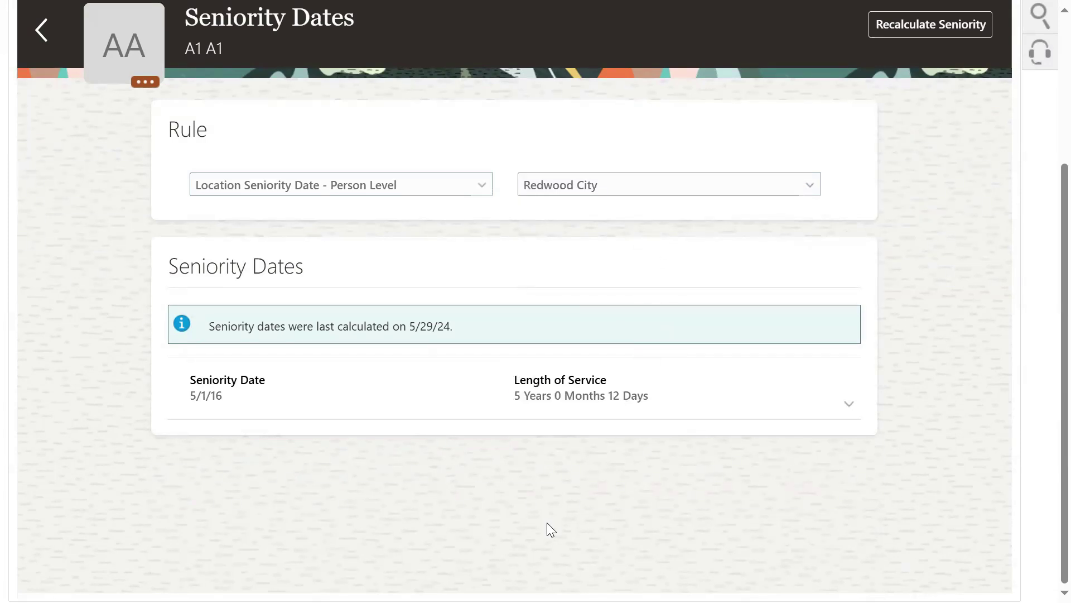